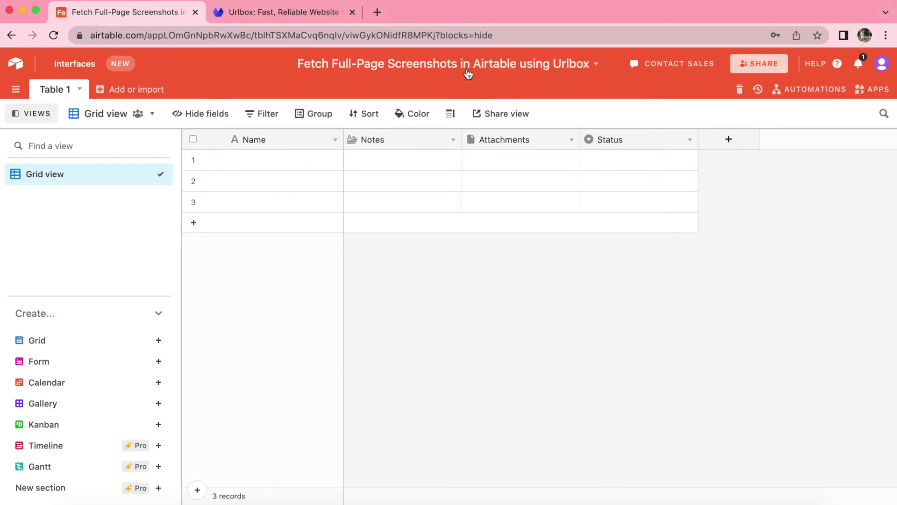
# Step: View the urlbox.io homepage in the Urlbox tab, then return to the Airtable base
pyautogui.click(269, 12)
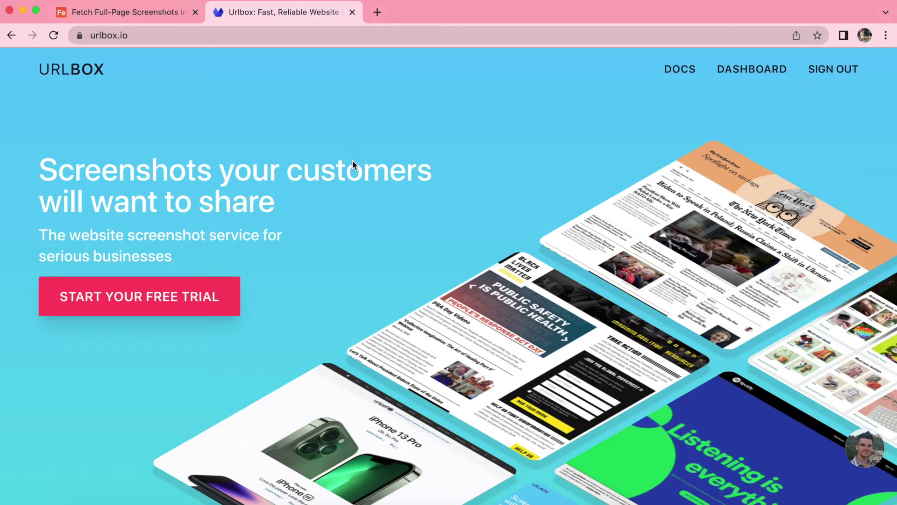
pyautogui.click(136, 11)
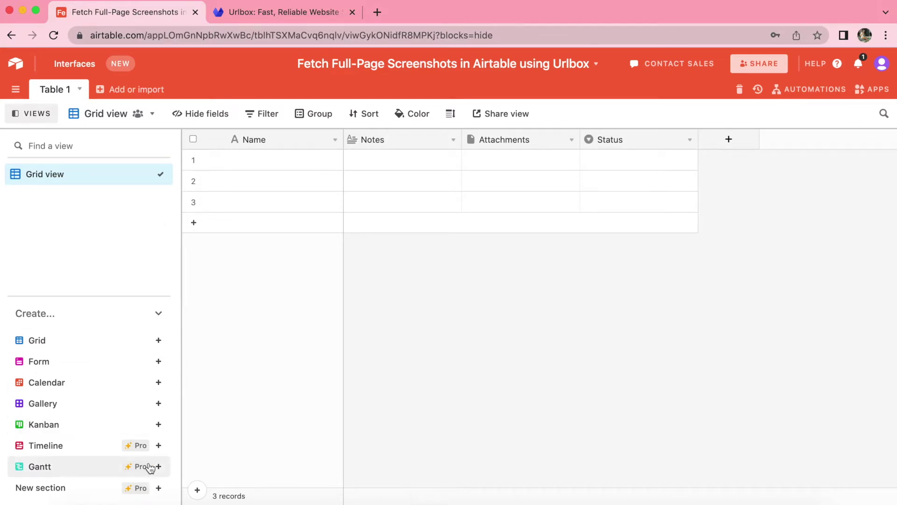
# Step: Rename the Table 1 tab to 'Screenshots'
pyautogui.moveTo(150, 467)
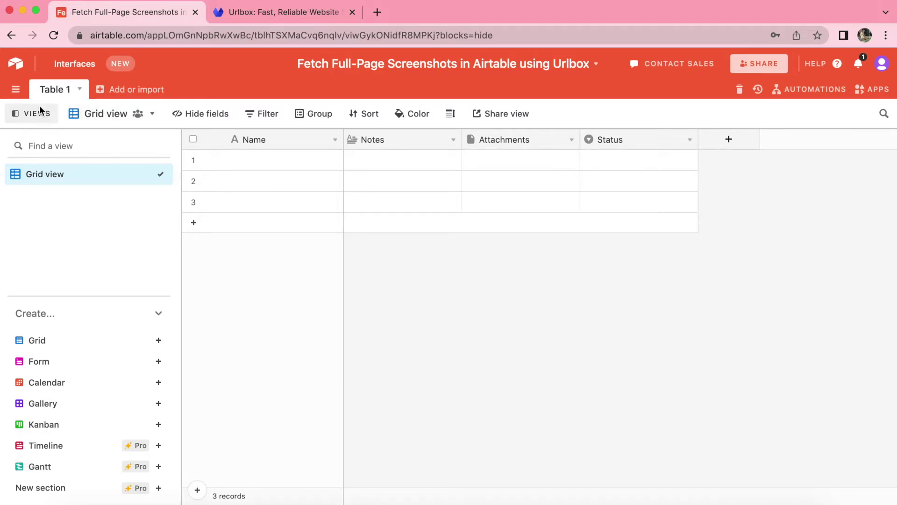
pyautogui.doubleClick(63, 91)
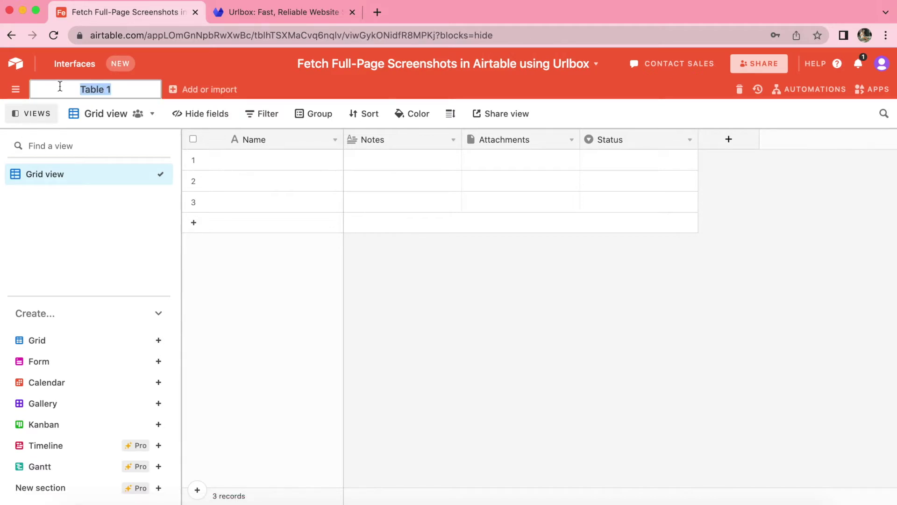
pyautogui.write('Screenshots')
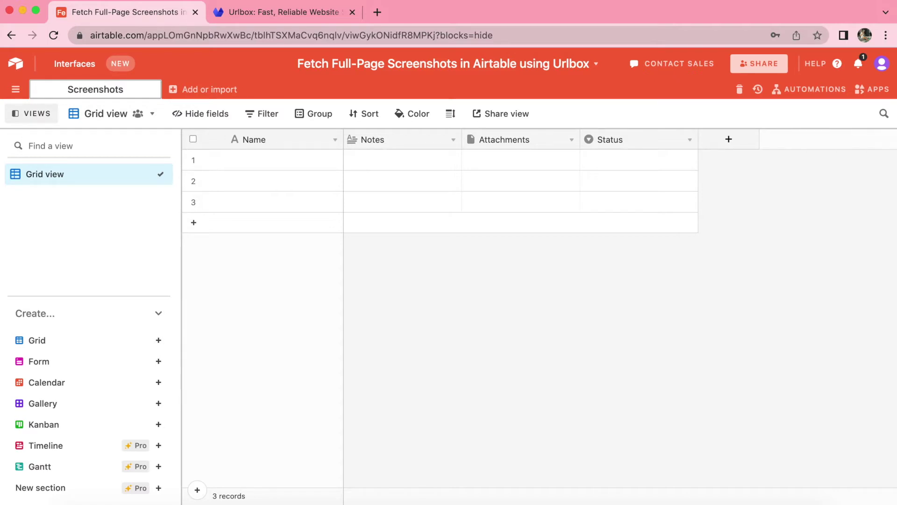
pyautogui.press('Return')
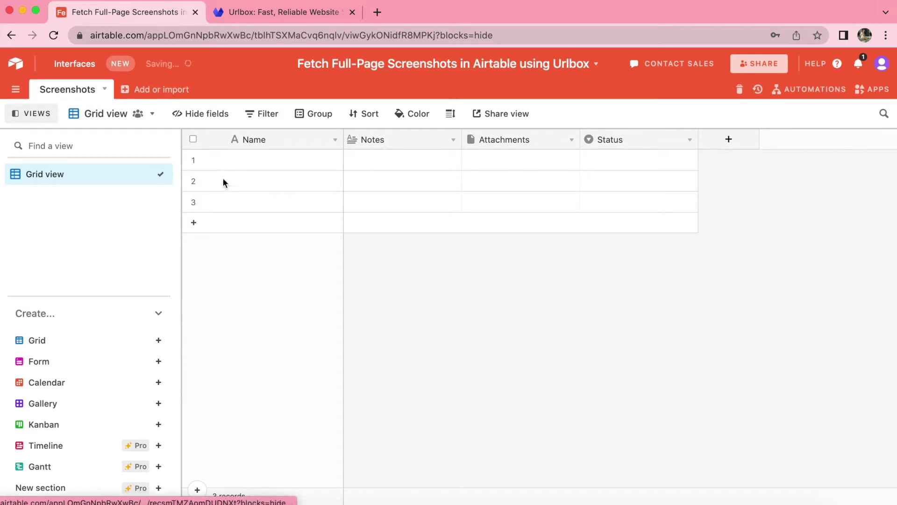
# Step: Rename the Name field to 'URL' and change its field type to URL
pyautogui.doubleClick(261, 140)
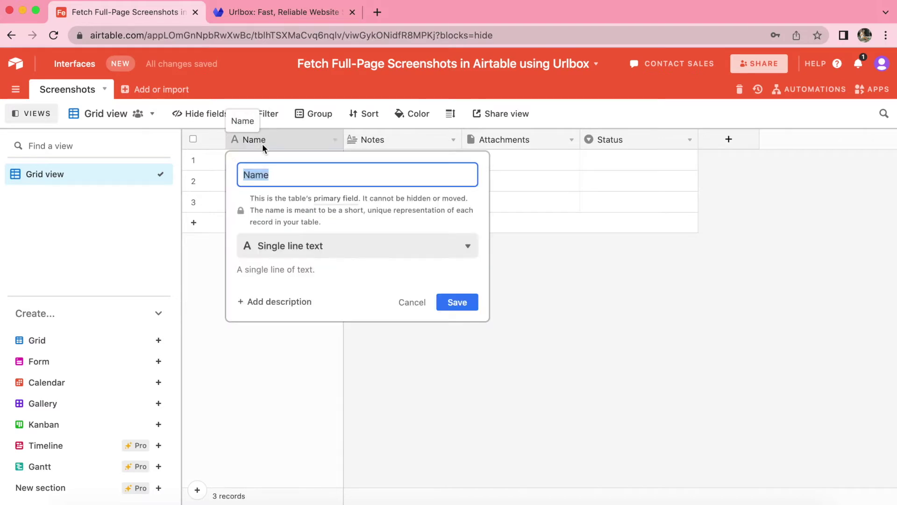
pyautogui.write('URL')
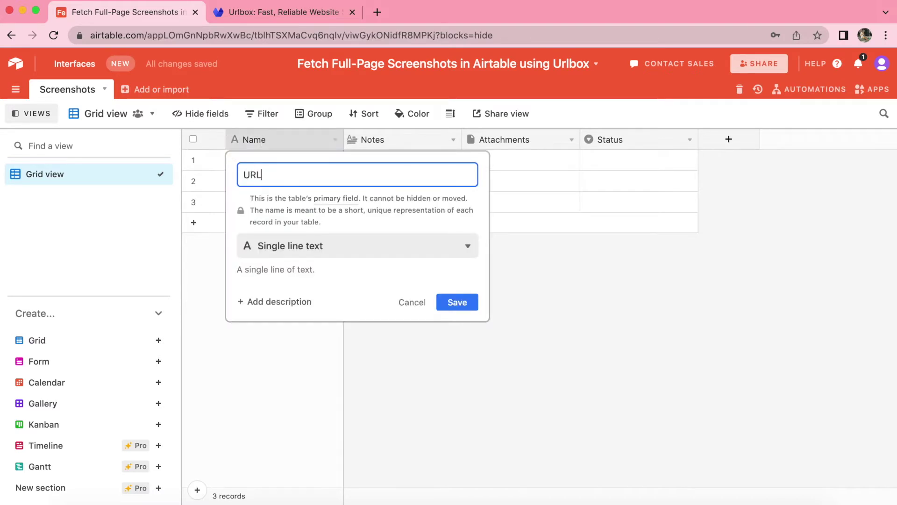
pyautogui.click(325, 251)
pyautogui.write('uRL')
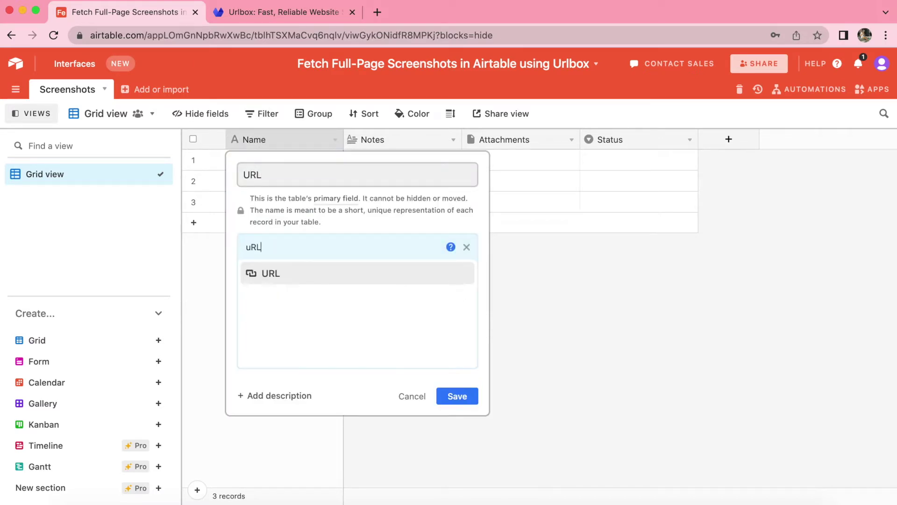
pyautogui.click(292, 279)
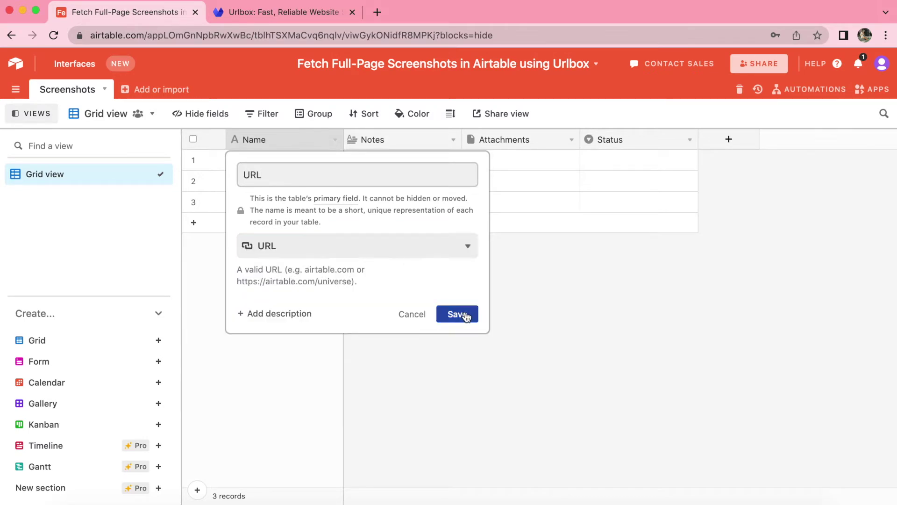
pyautogui.click(457, 314)
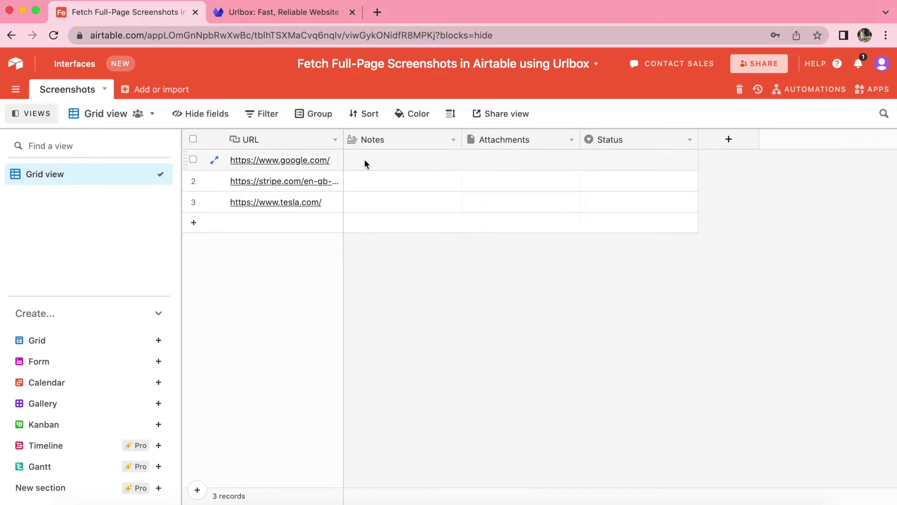
# Step: Rename the Notes field to 'Screenshot' and change its type to Attachment
pyautogui.doubleClick(375, 139)
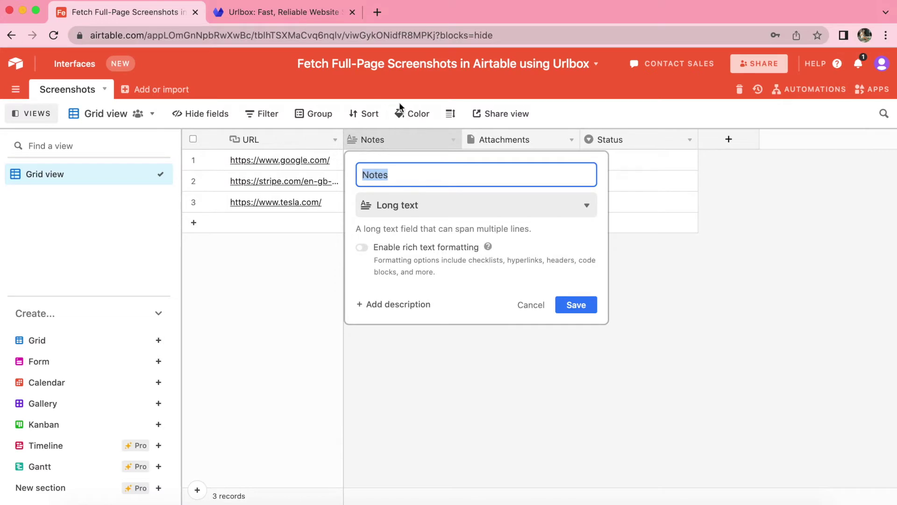
pyautogui.write('Screenshot')
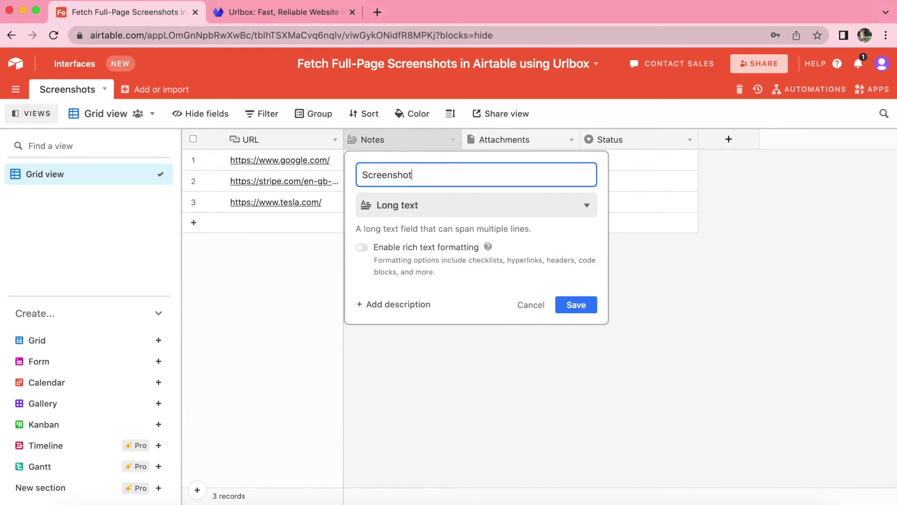
pyautogui.click(411, 211)
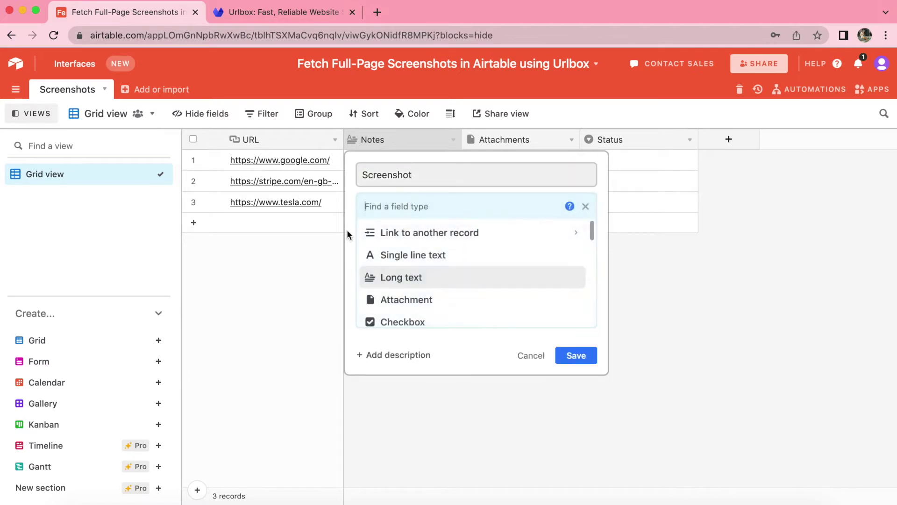
pyautogui.write('atta')
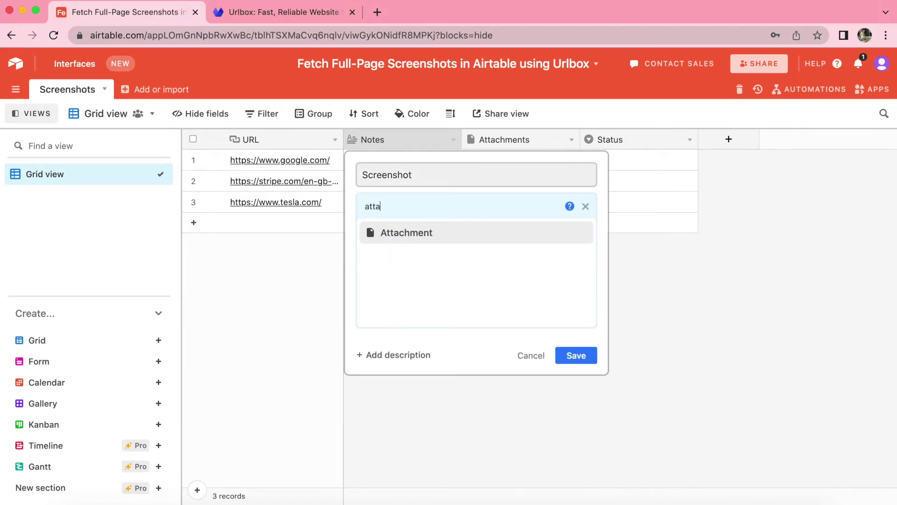
pyautogui.click(391, 239)
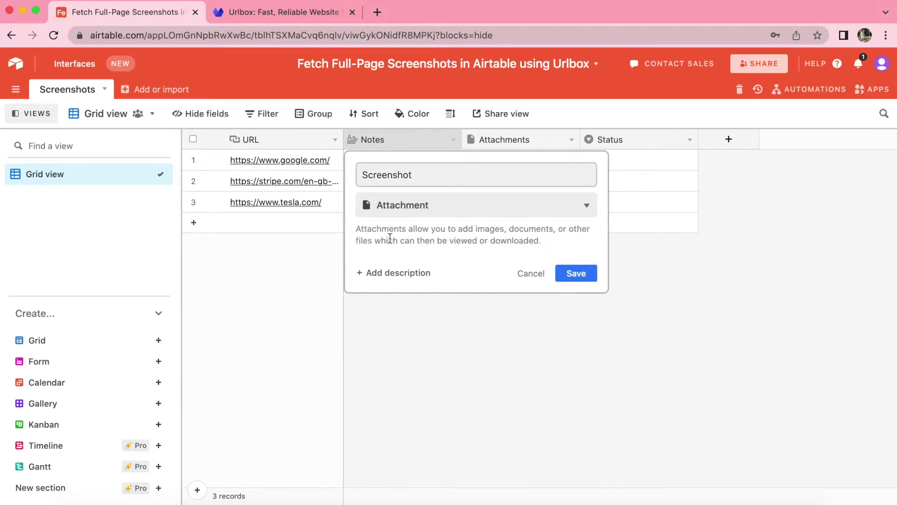
pyautogui.click(584, 276)
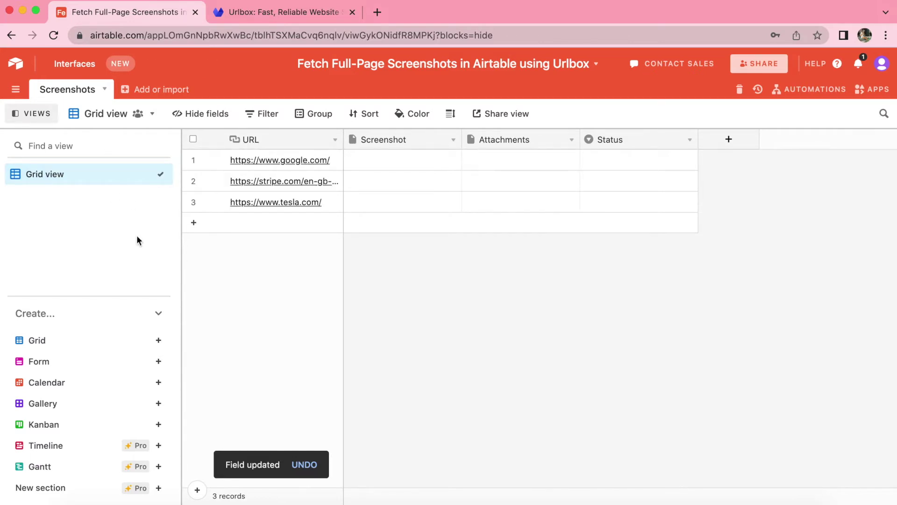
# Step: Create a new grid view named 'Needs screenshot'
pyautogui.moveTo(39, 489)
pyautogui.moveTo(154, 344)
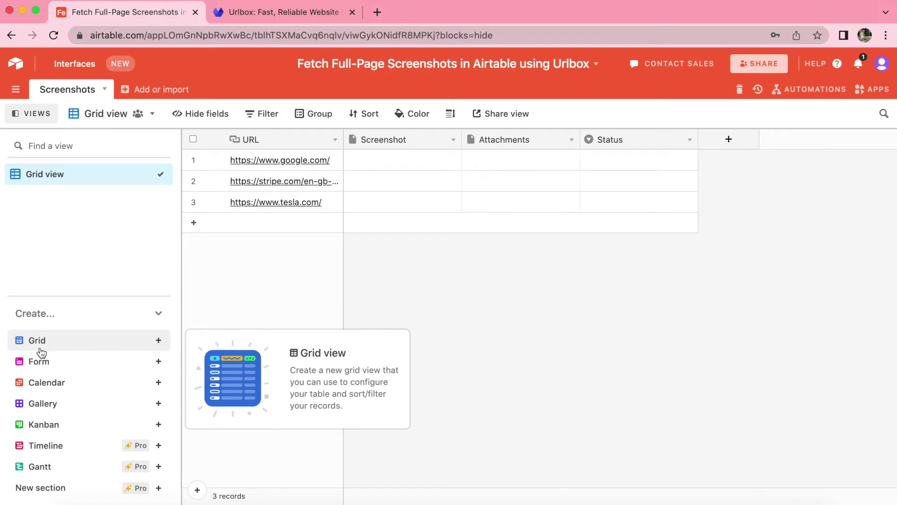
pyautogui.click(159, 346)
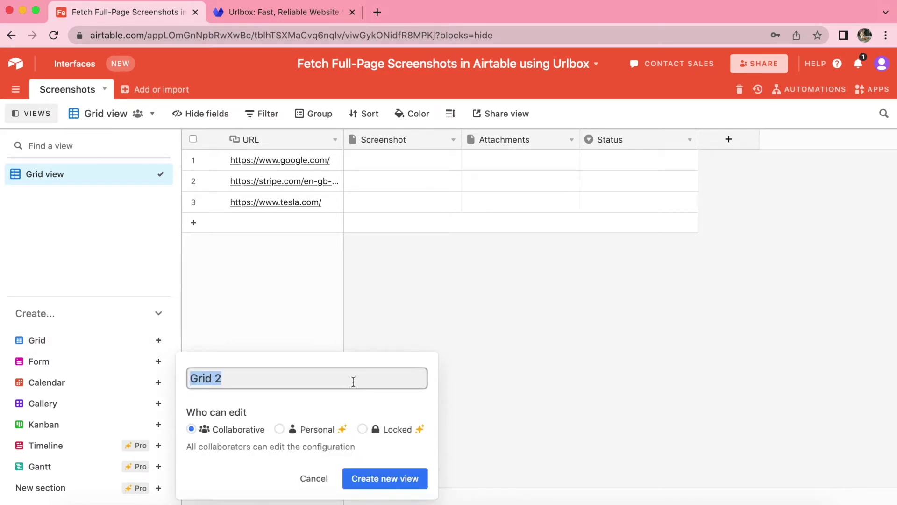
pyautogui.write('Needs ')
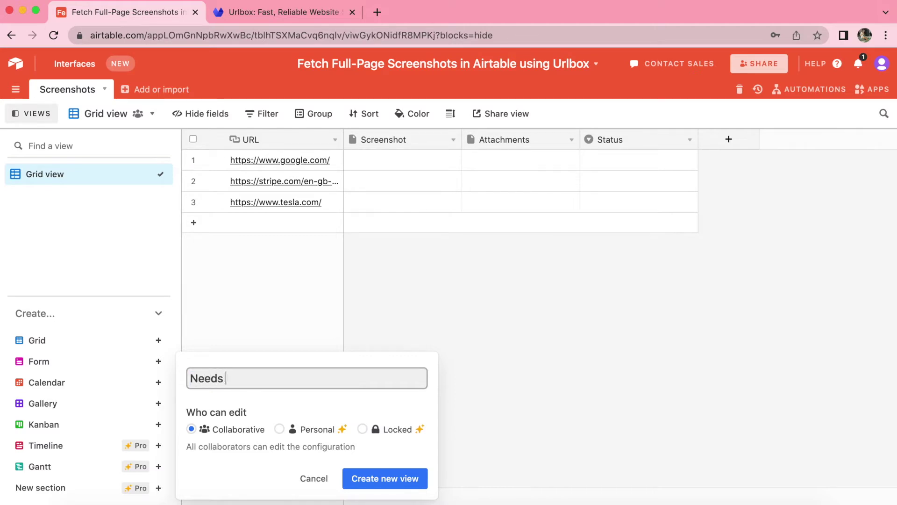
pyautogui.write('screenshot')
pyautogui.click(395, 478)
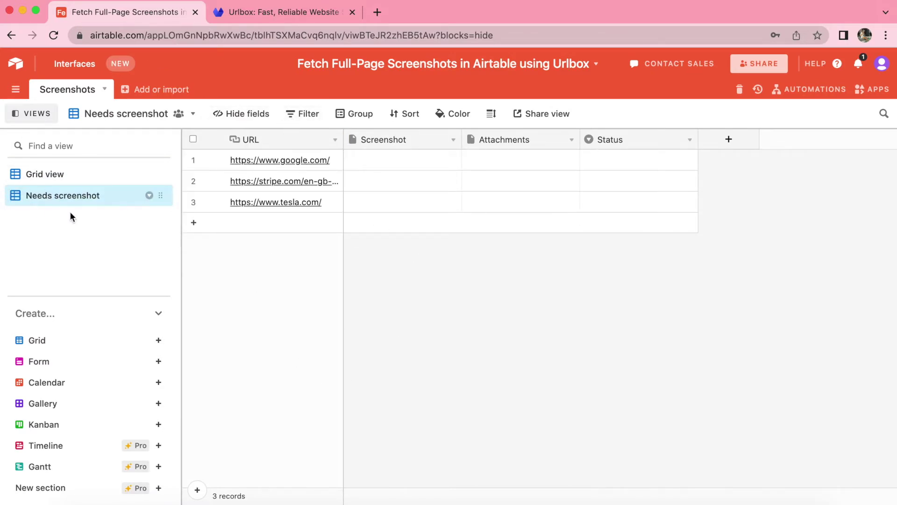
# Step: Add a view filter condition 'URL is not empty'
pyautogui.moveTo(99, 203)
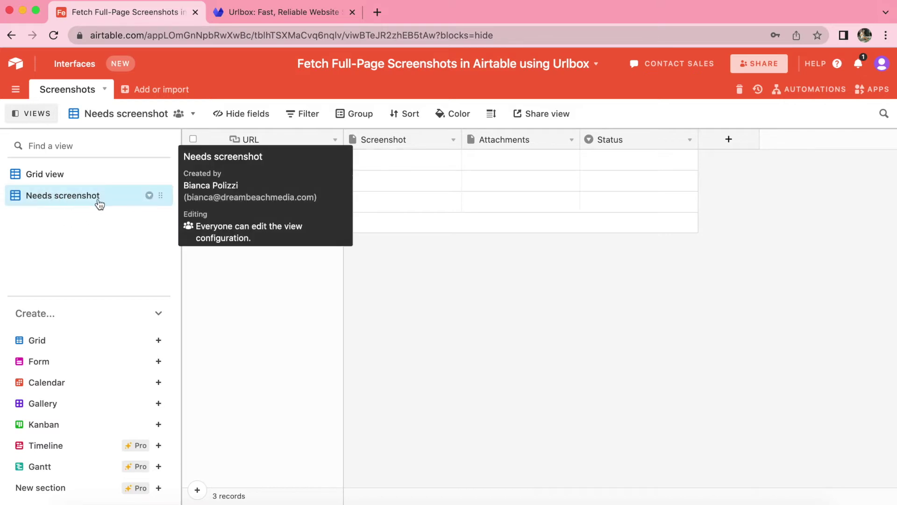
pyautogui.click(302, 117)
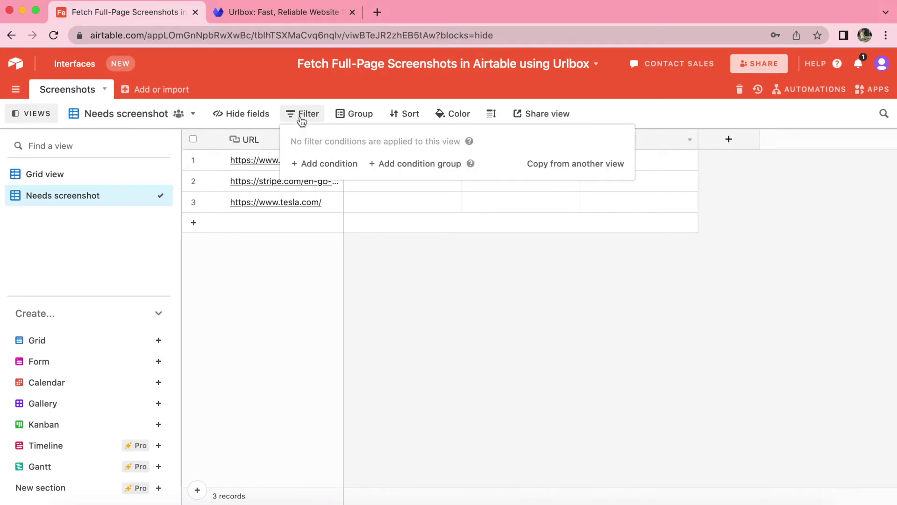
pyautogui.click(316, 162)
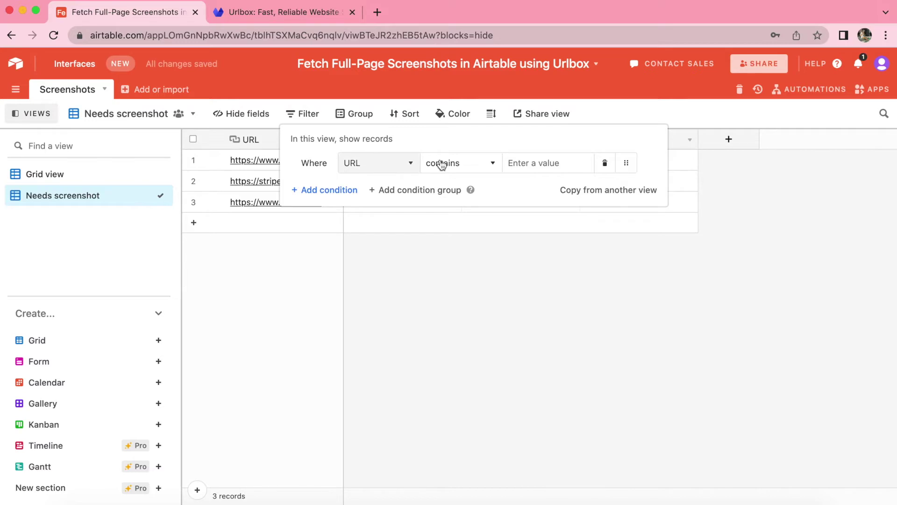
pyautogui.click(477, 166)
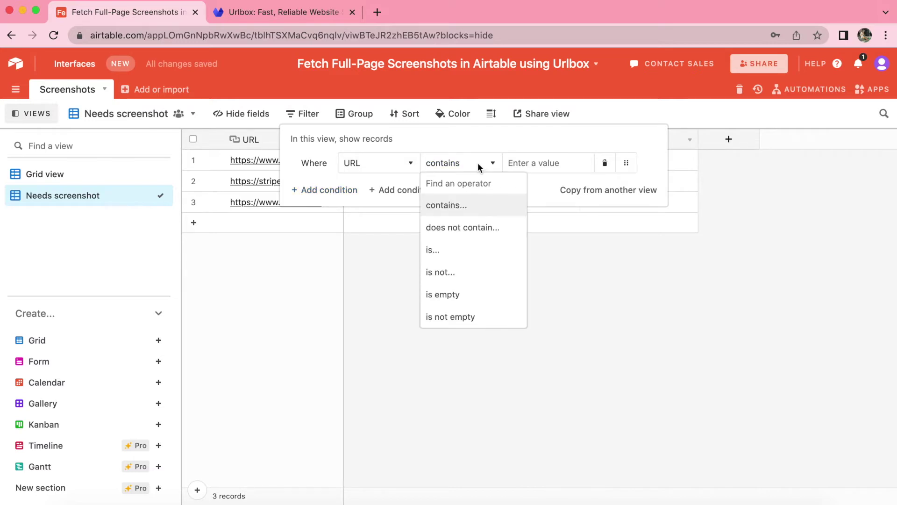
pyautogui.click(471, 318)
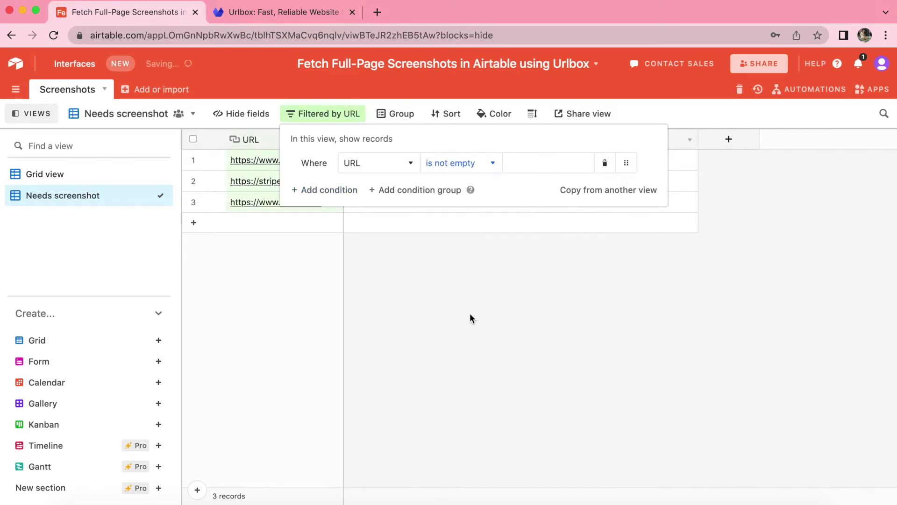
# Step: Add a second filter condition 'Screenshot is empty' and close the filters
pyautogui.click(333, 192)
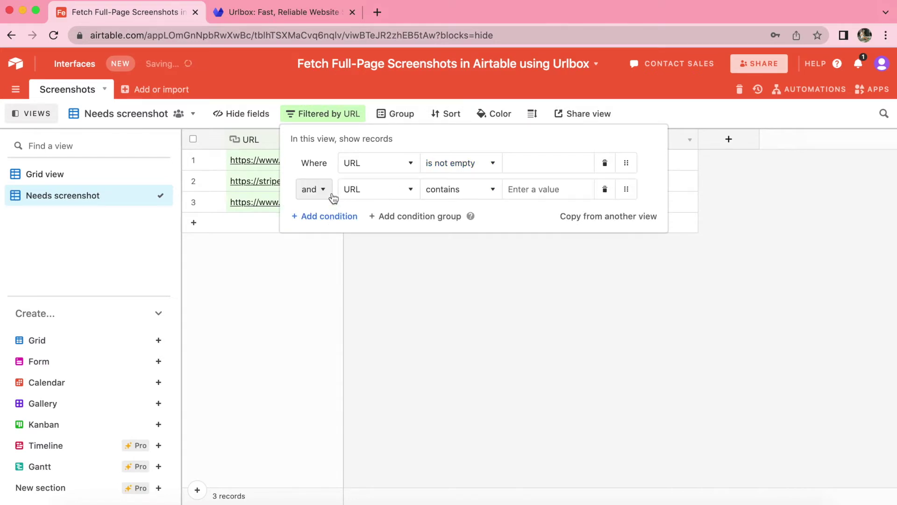
pyautogui.click(382, 190)
pyautogui.click(380, 254)
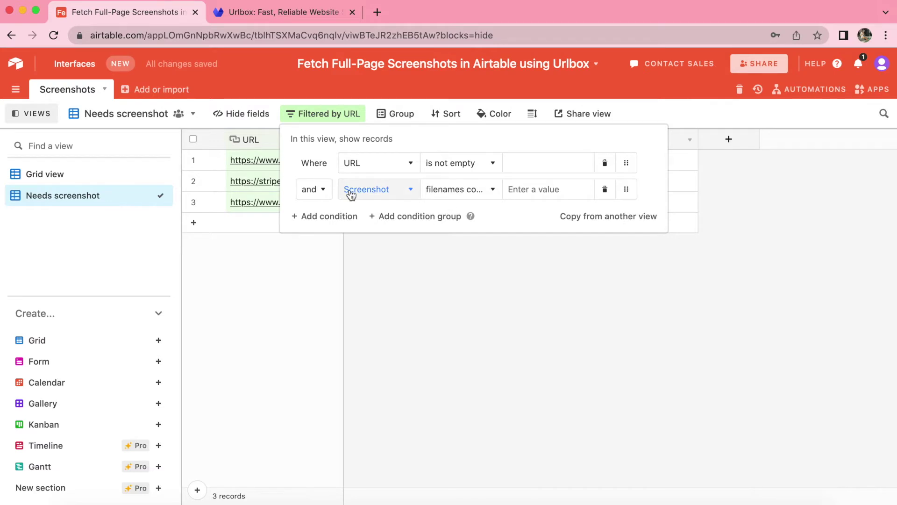
pyautogui.click(445, 189)
pyautogui.click(452, 276)
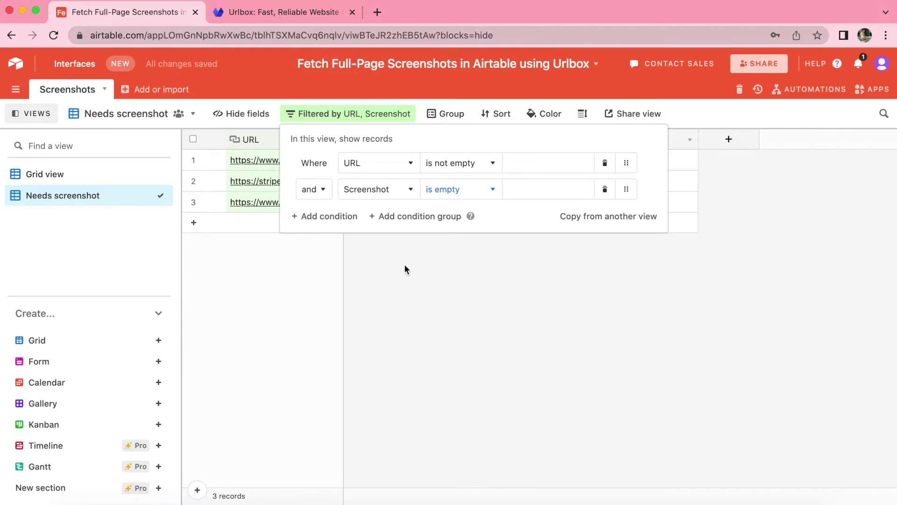
pyautogui.click(554, 317)
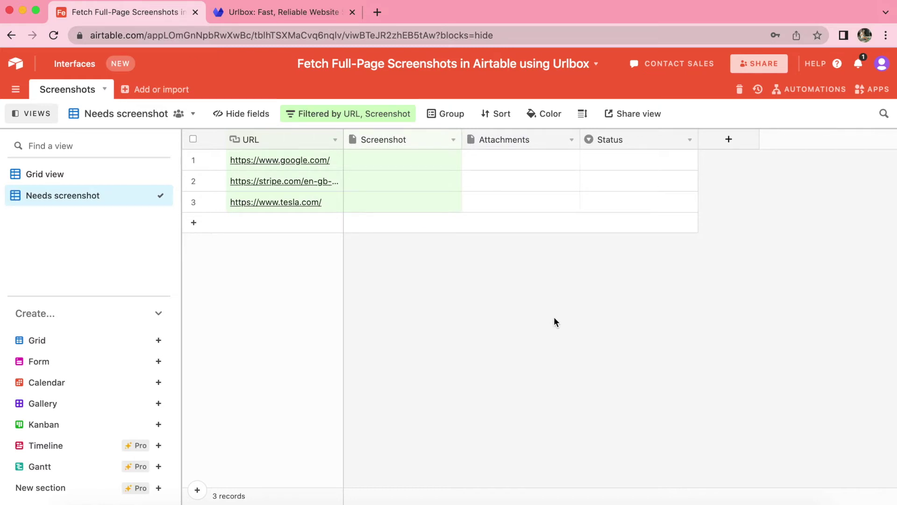
# Step: Add the Data Fetcher app from the Marketplace, found by searching 'data fetc'
pyautogui.click(873, 91)
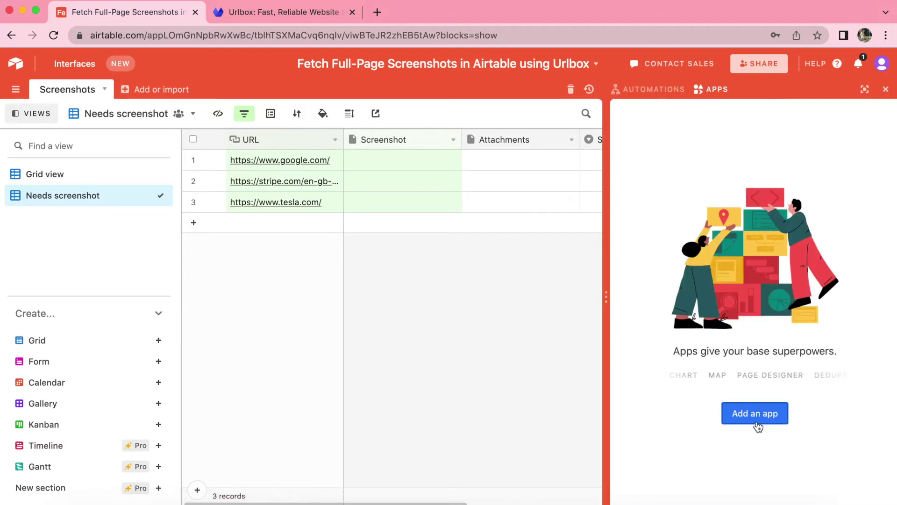
pyautogui.click(756, 422)
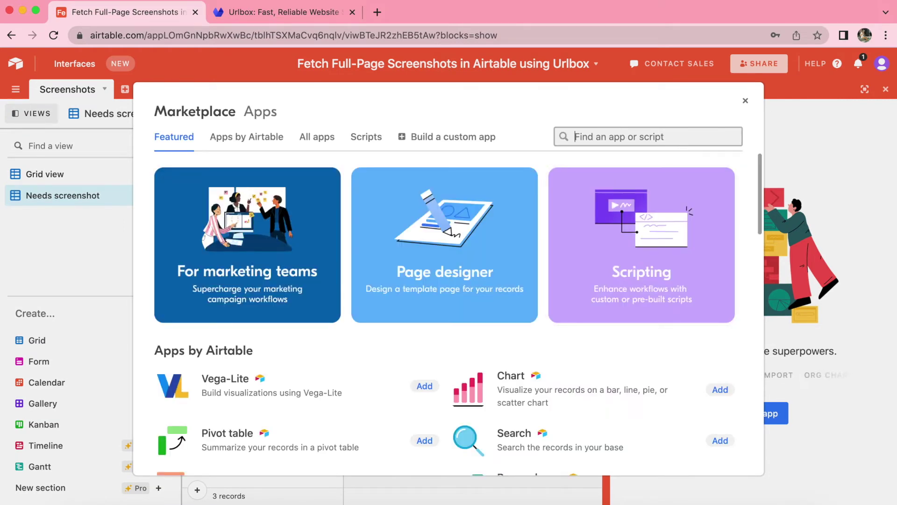
pyautogui.write('data fetc')
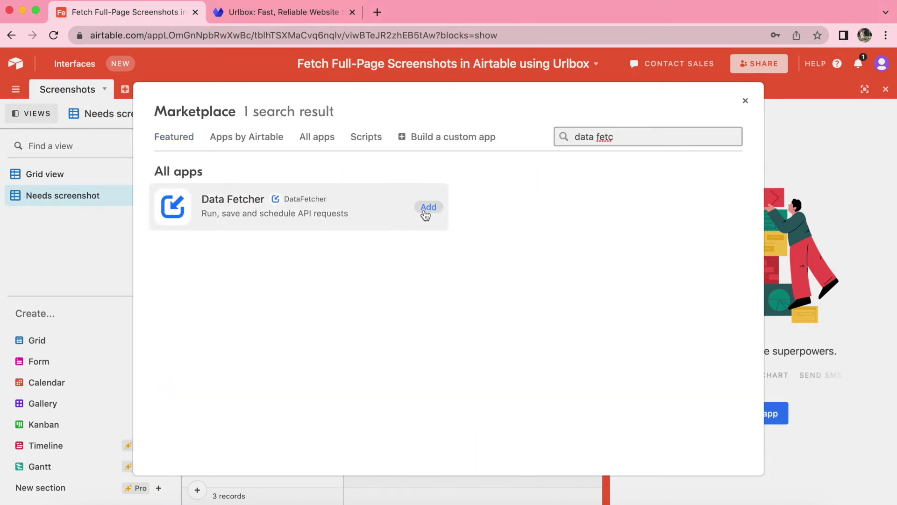
pyautogui.click(426, 208)
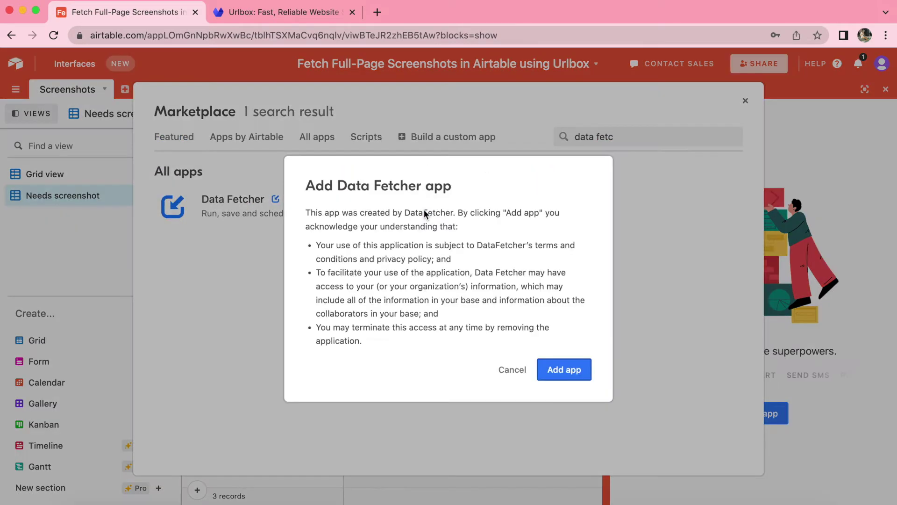
pyautogui.click(564, 370)
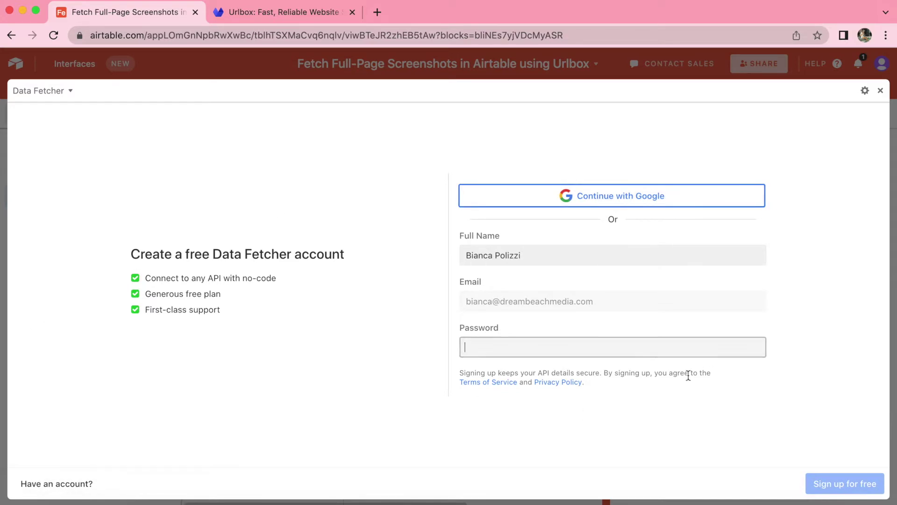
# Step: Sign up with Google and create a first request named 'Fetch Full-Page Screenshots'
pyautogui.click(649, 200)
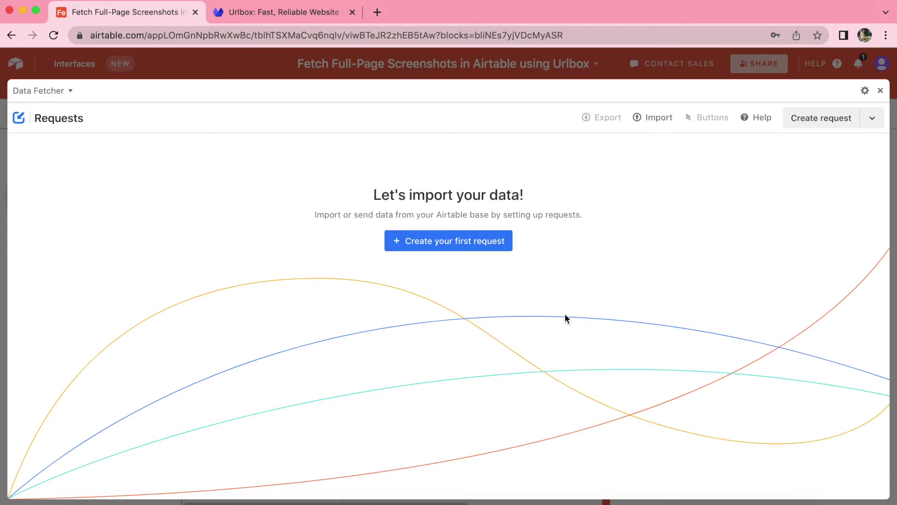
pyautogui.click(449, 241)
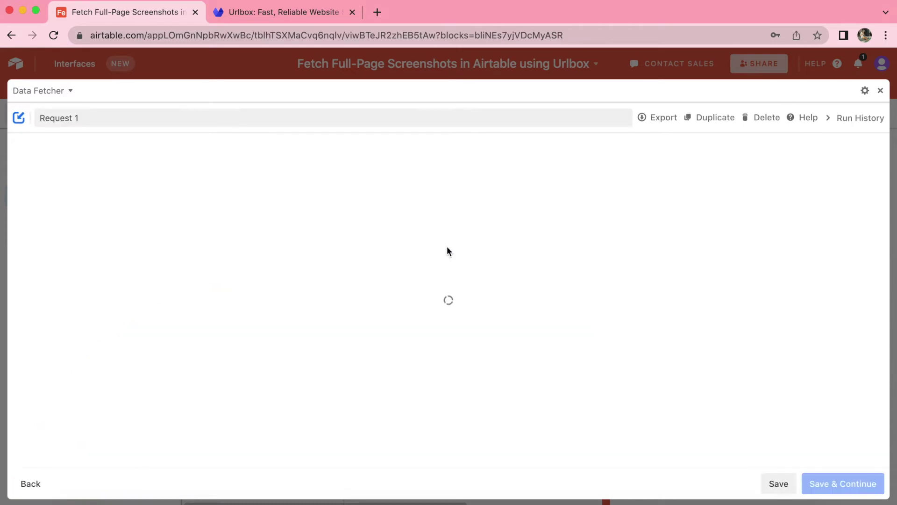
pyautogui.click(126, 120)
pyautogui.click(19, 120)
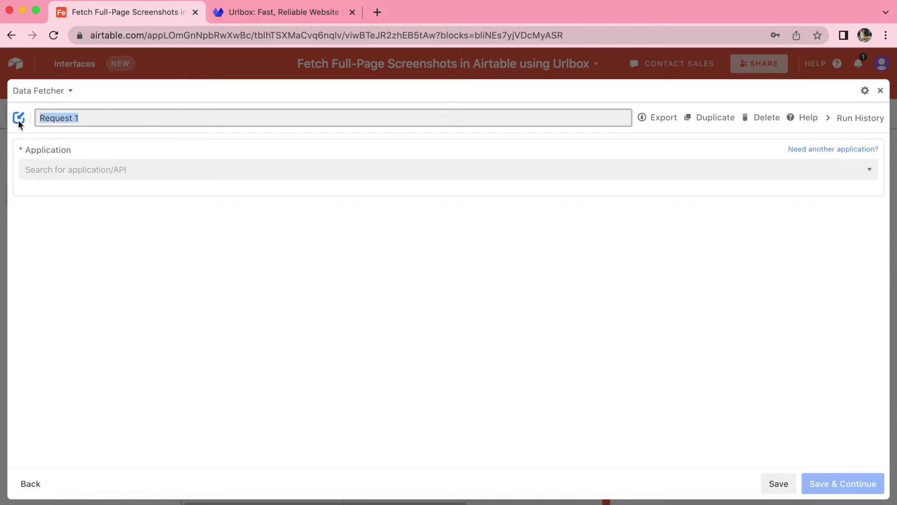
pyautogui.press('BackSpace')
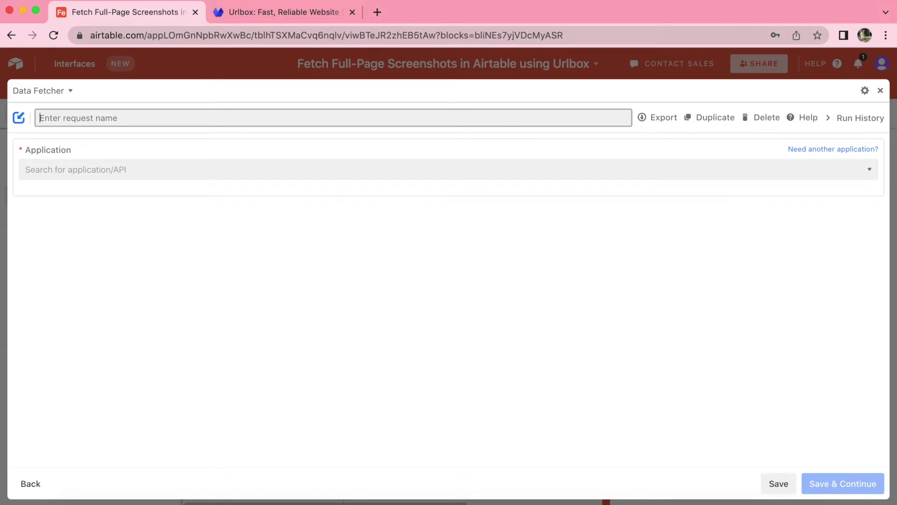
pyautogui.write('Fetch Full-Page Screenshots')
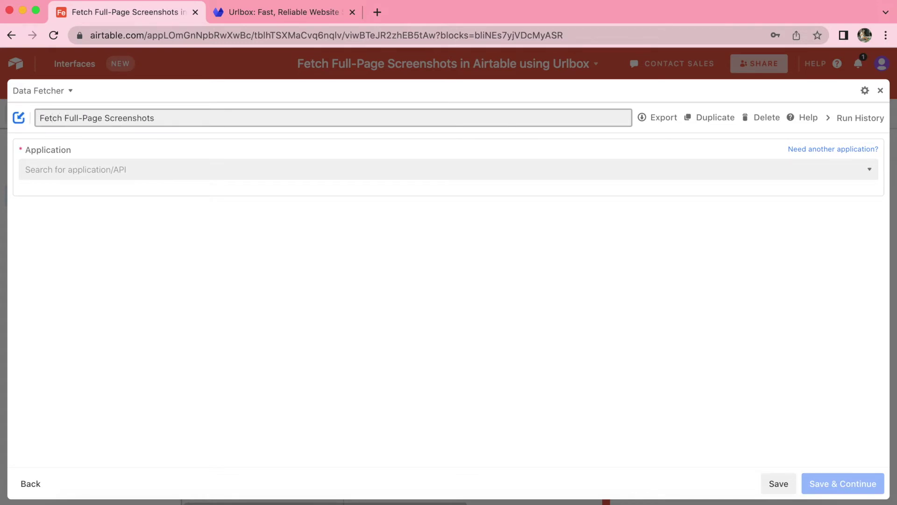
# Step: Choose Urlbox as the request's application by searching 'url'
pyautogui.click(50, 168)
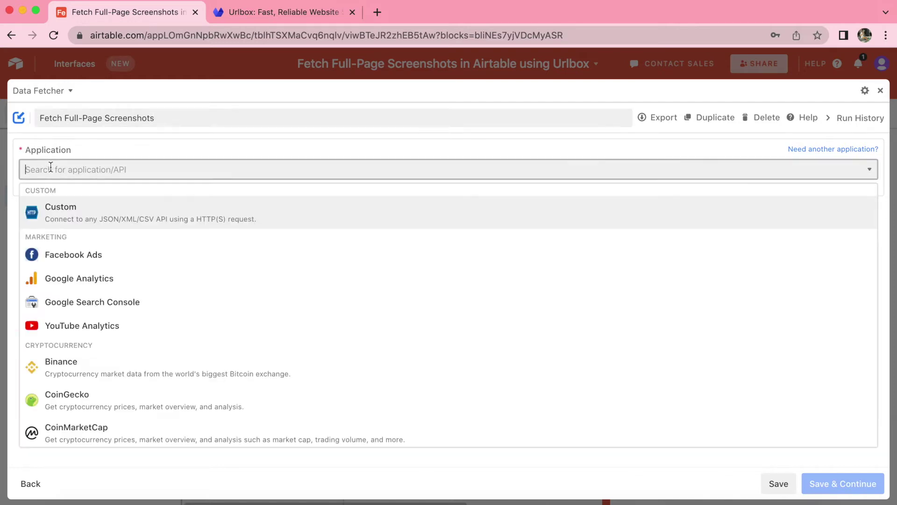
pyautogui.write('url')
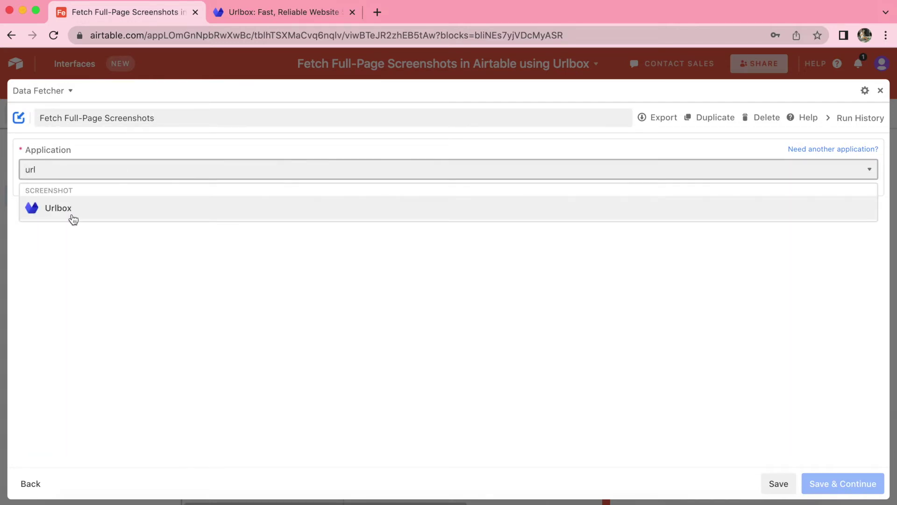
pyautogui.click(58, 208)
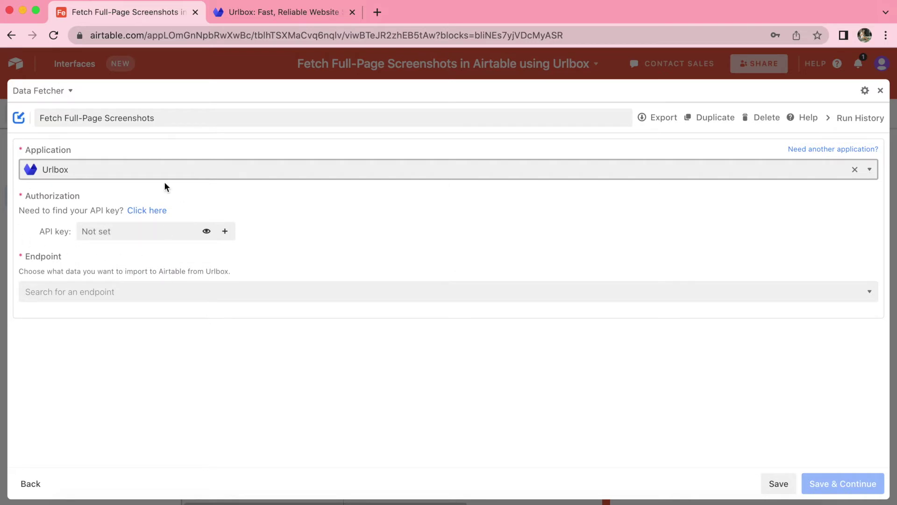
# Step: Copy the API key from the Urlbox account dashboard and go back to Airtable
pyautogui.click(151, 211)
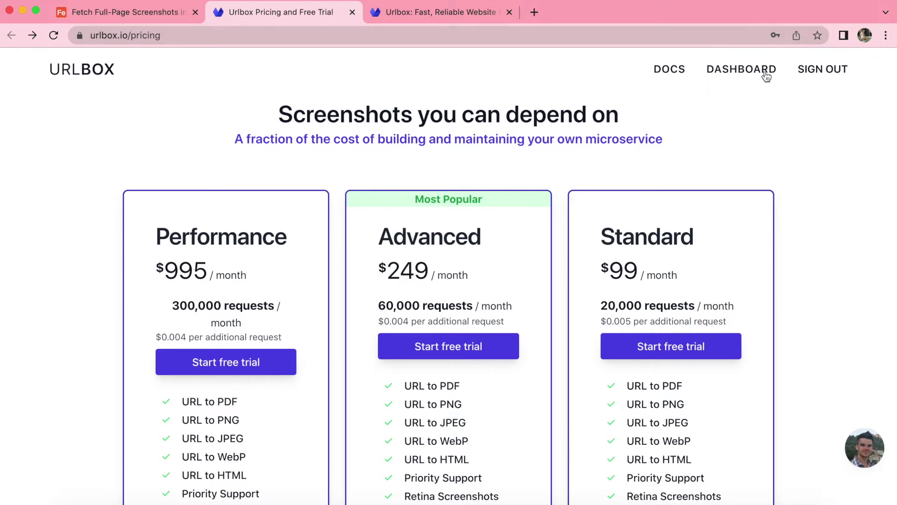
pyautogui.click(744, 69)
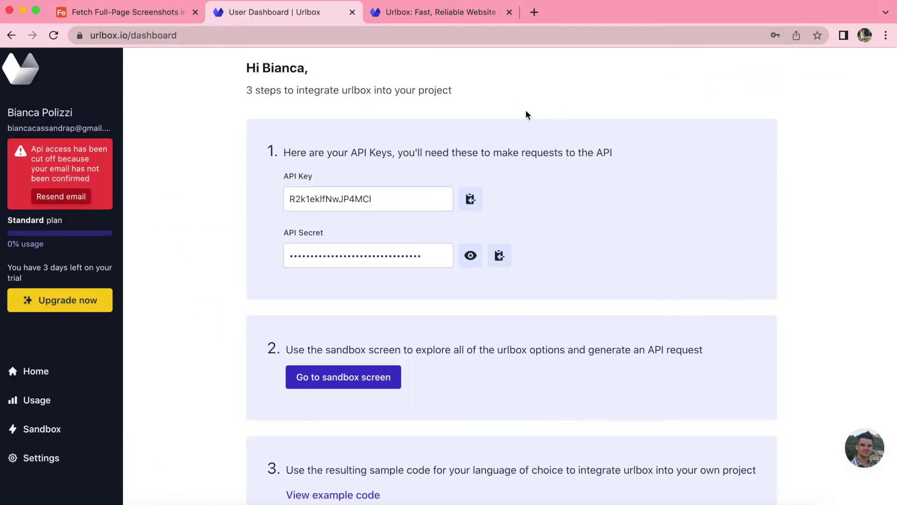
pyautogui.click(370, 204)
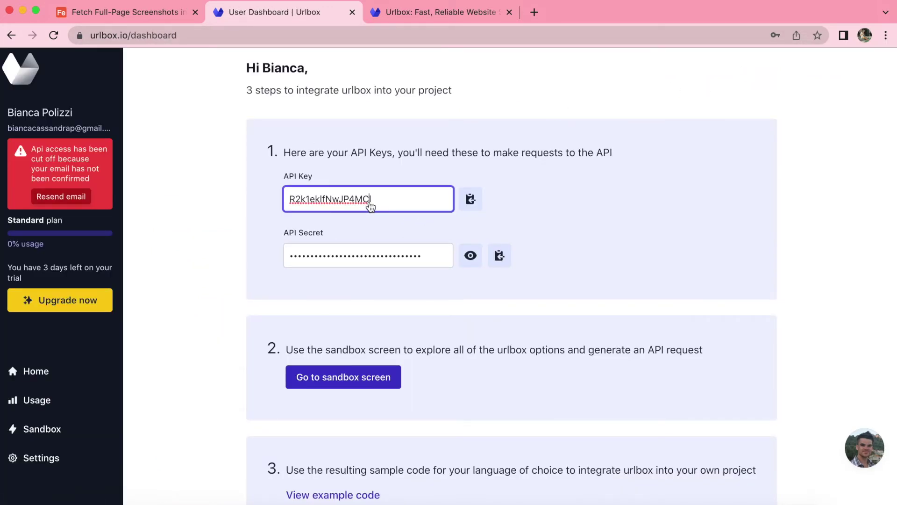
pyautogui.click(663, 367)
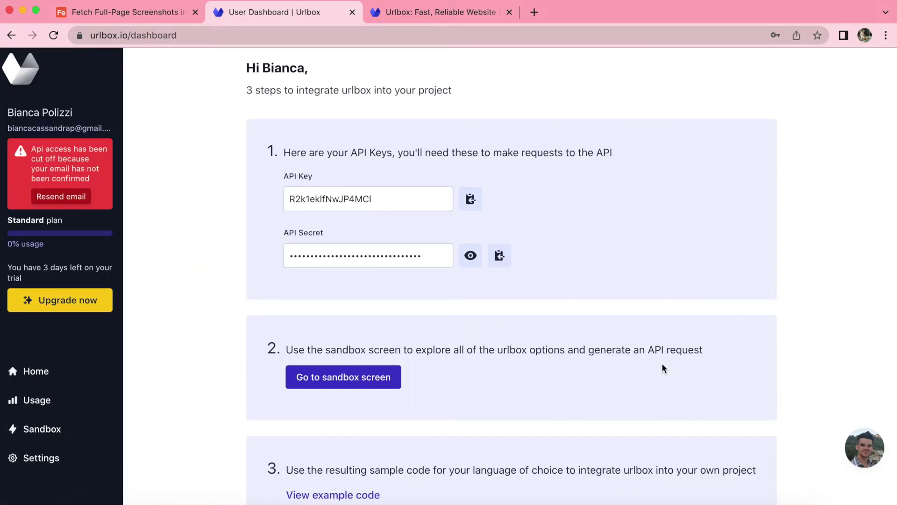
pyautogui.click(132, 22)
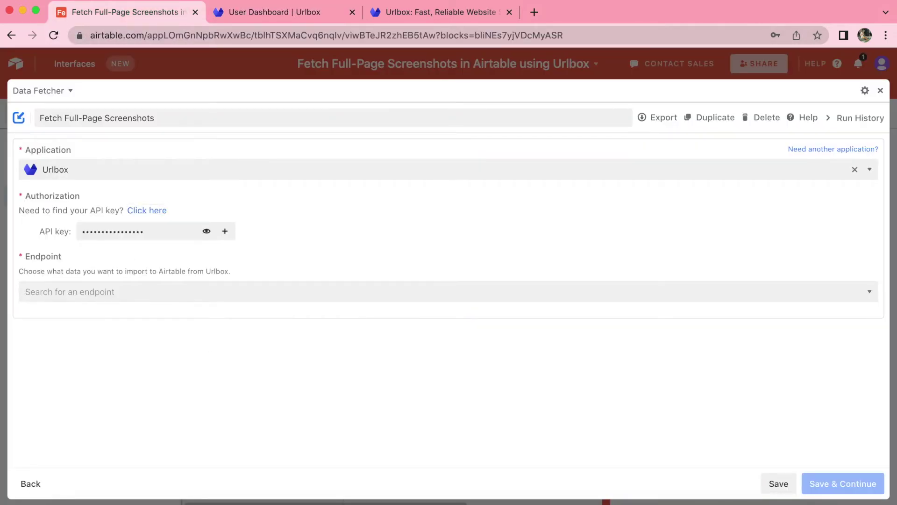
# Step: Set the endpoint to 'Create screenshots from URLs', save, and begin inserting a URL field reference
pyautogui.click(112, 292)
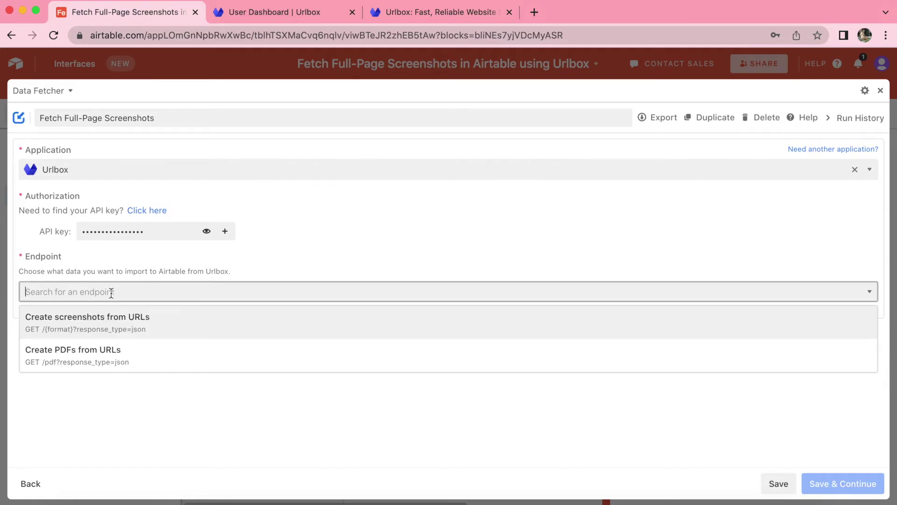
pyautogui.click(120, 329)
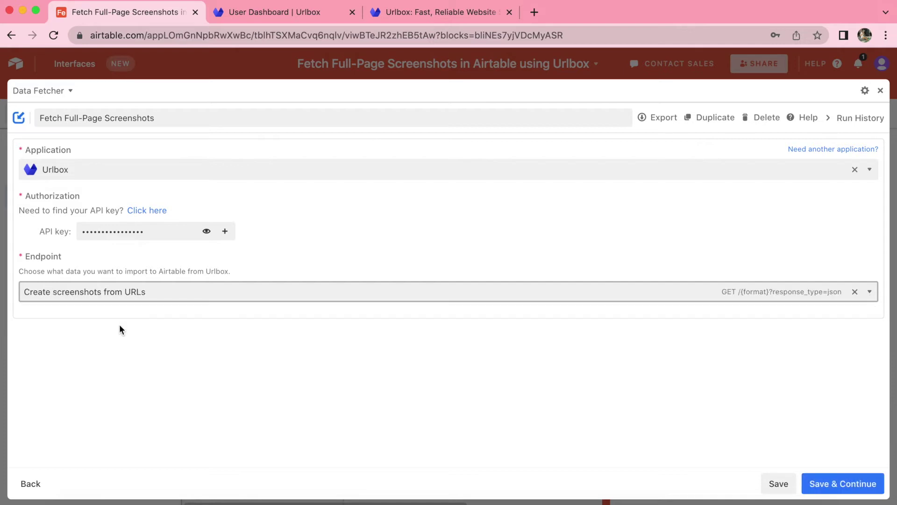
pyautogui.click(867, 482)
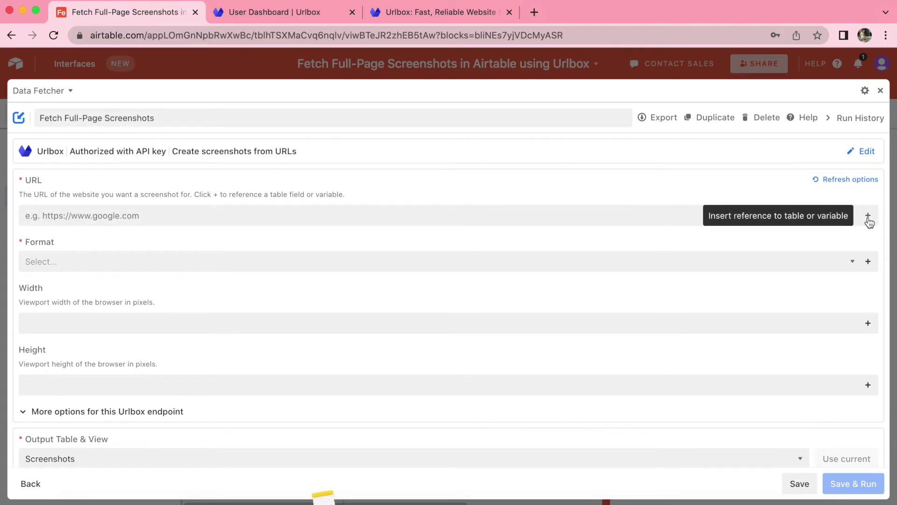
pyautogui.click(868, 215)
# Step: Point the URL parameter at the Screenshots table's URL field and confirm the reference
pyautogui.click(603, 307)
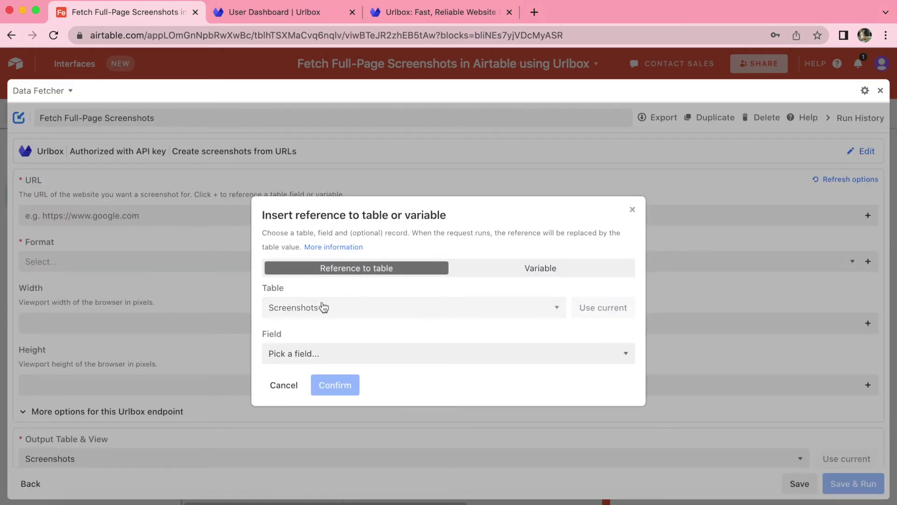
pyautogui.click(311, 354)
pyautogui.click(310, 365)
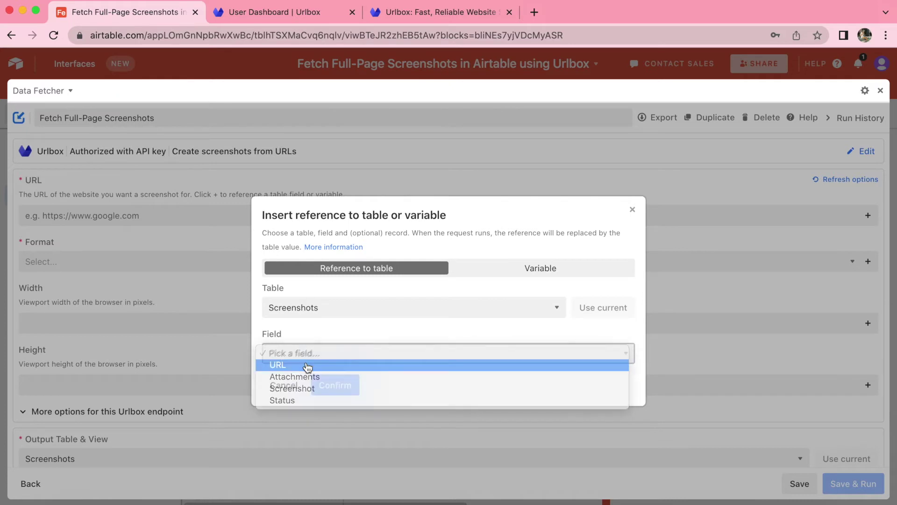
pyautogui.scroll(-2, 345, 385)
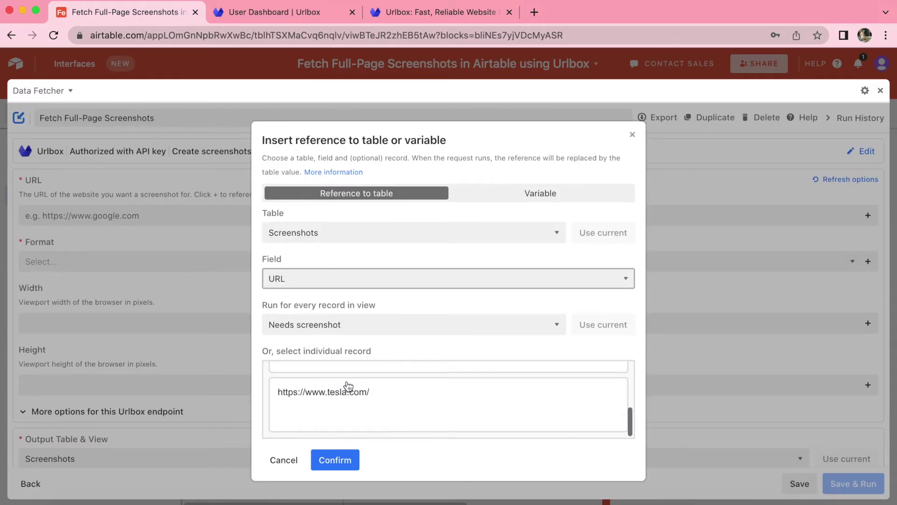
pyautogui.click(343, 460)
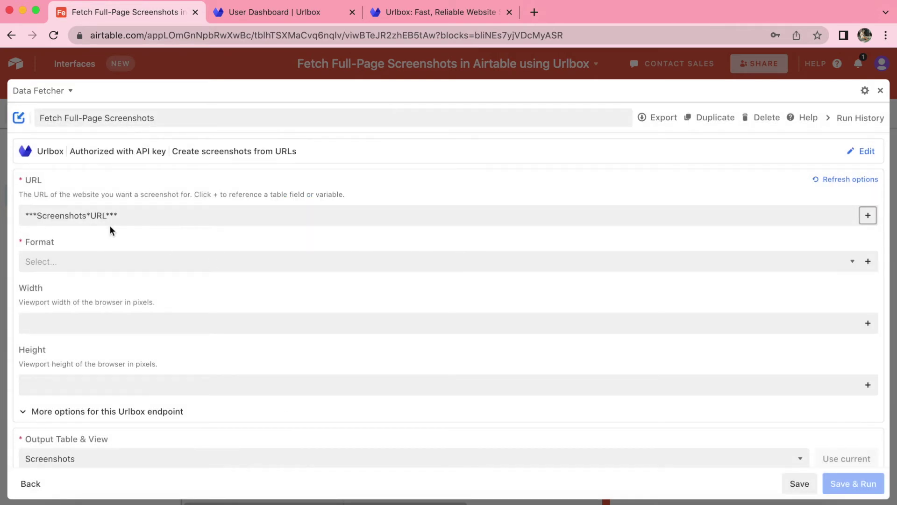
pyautogui.click(115, 256)
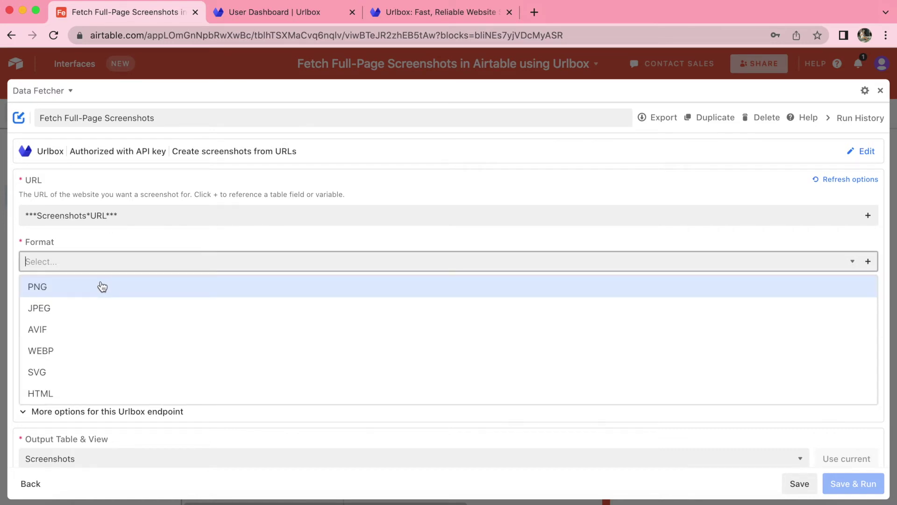
pyautogui.click(155, 285)
pyautogui.scroll(-2, 152, 280)
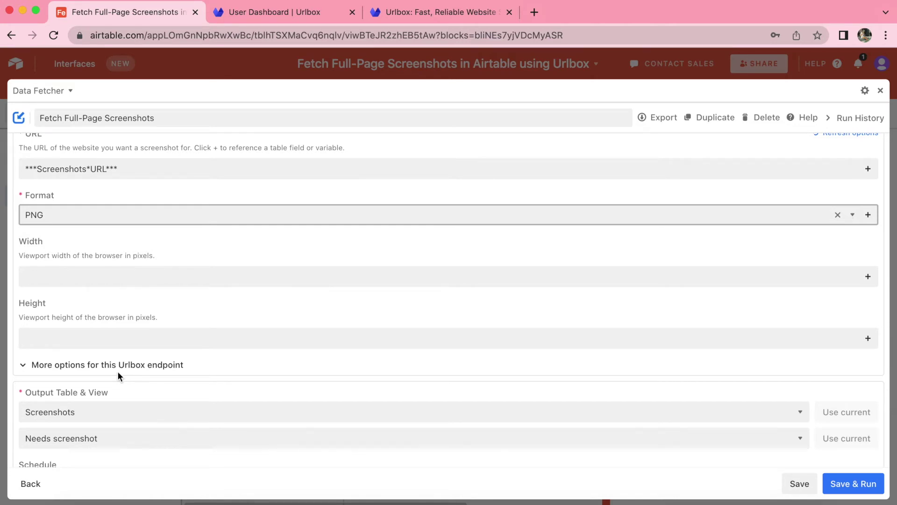
pyautogui.scroll(-2, 117, 371)
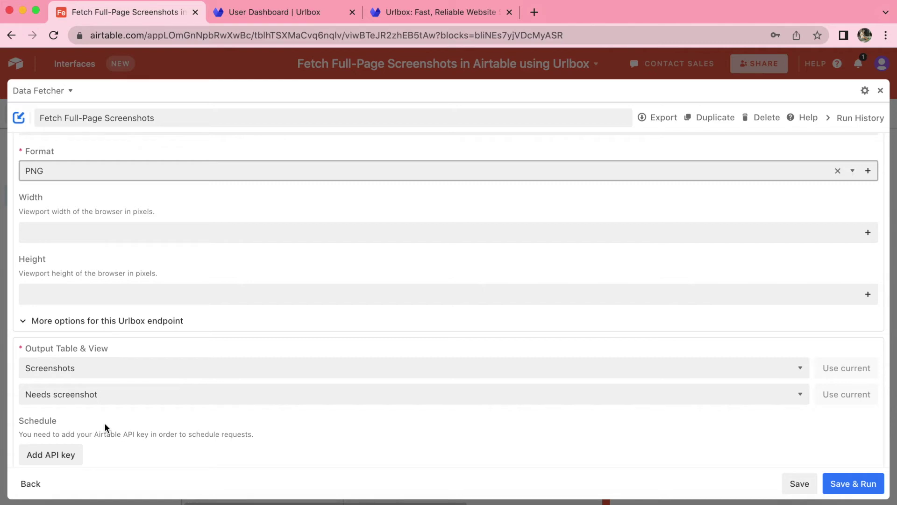
pyautogui.scroll(3, 364, 262)
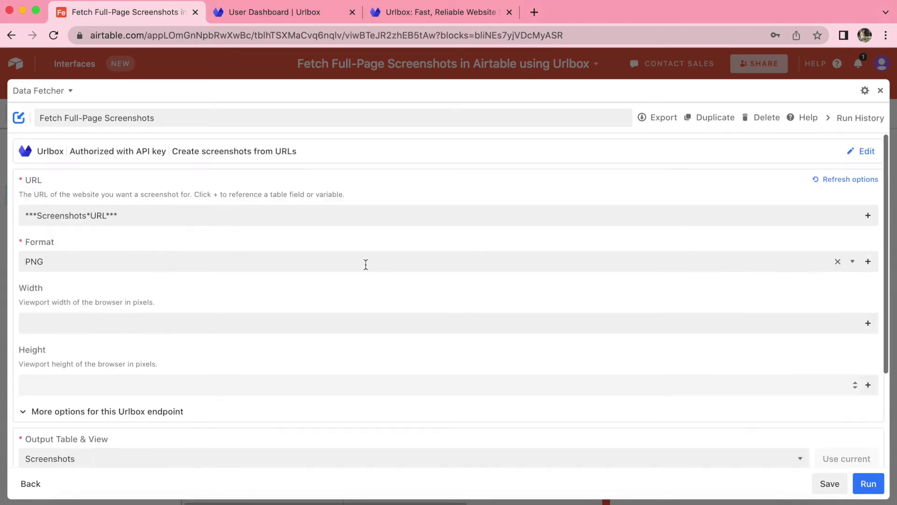
pyautogui.scroll(-3, 223, 428)
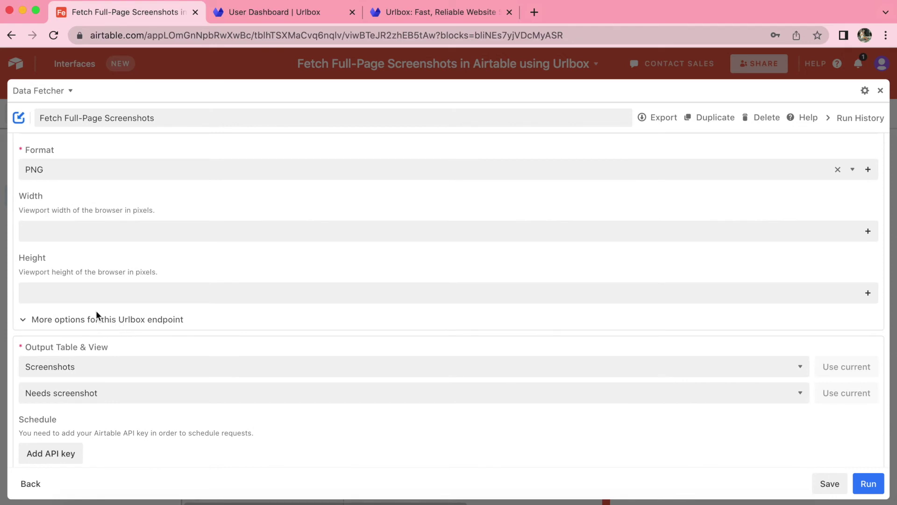
# Step: Enable Scroll full page in the extra Urlbox options, then Save & Run past the output-table warning
pyautogui.click(143, 323)
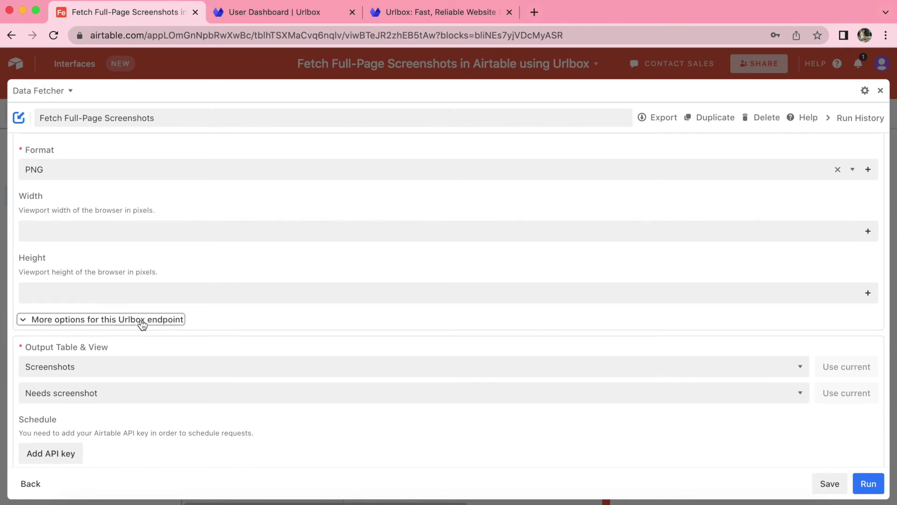
pyautogui.scroll(-3, 178, 370)
pyautogui.scroll(-8, 177, 370)
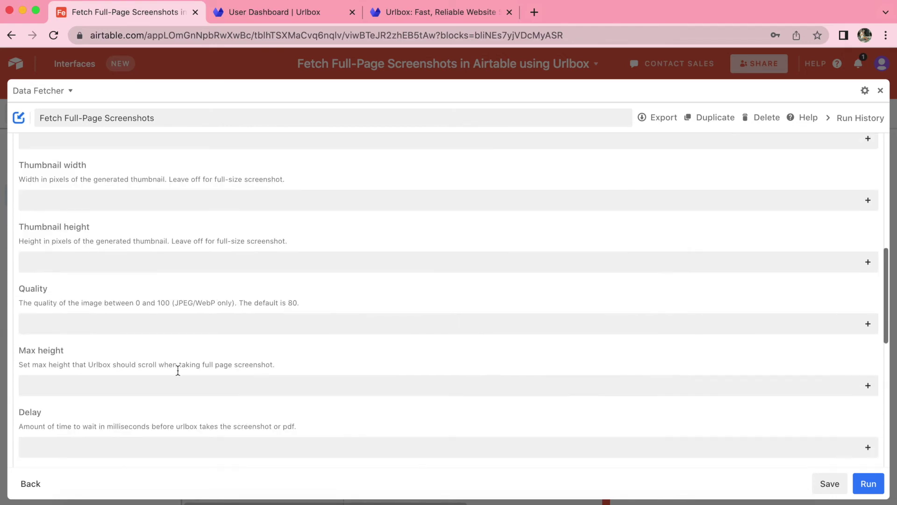
pyautogui.scroll(-2, 178, 370)
pyautogui.scroll(-2, 177, 372)
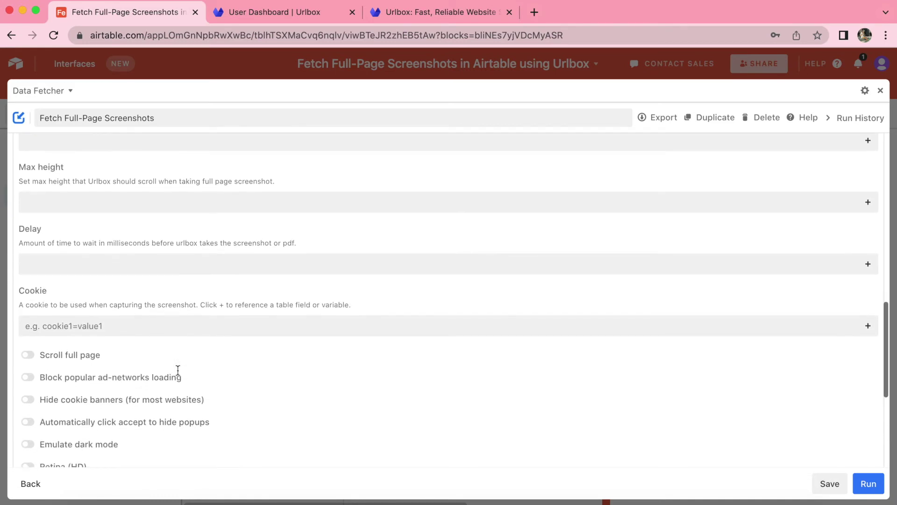
pyautogui.click(43, 290)
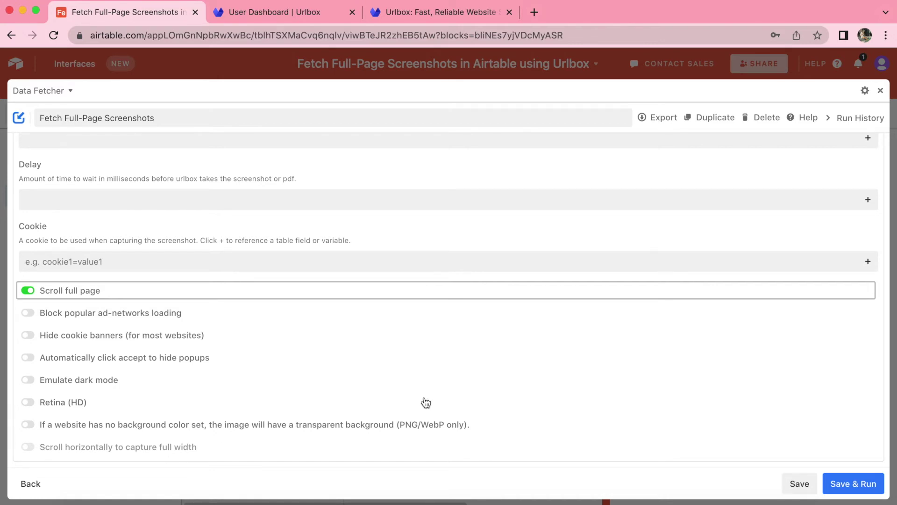
pyautogui.click(853, 484)
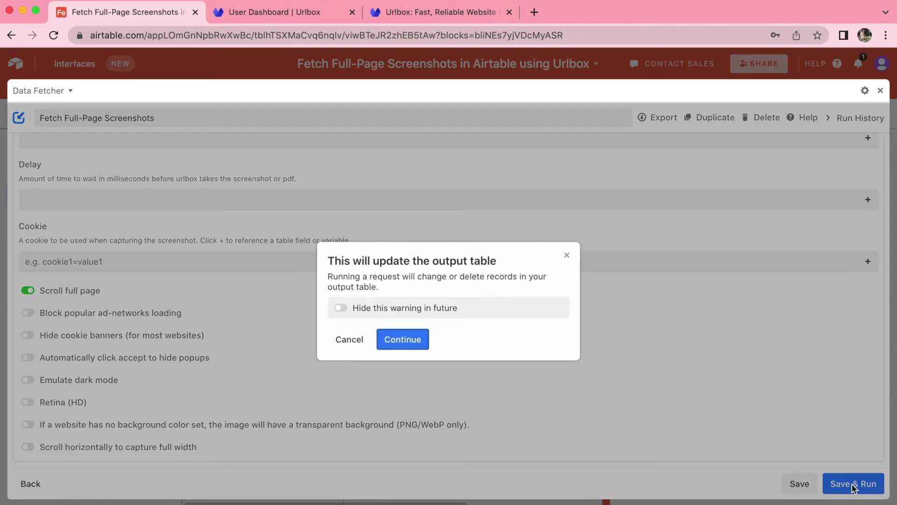
pyautogui.click(418, 344)
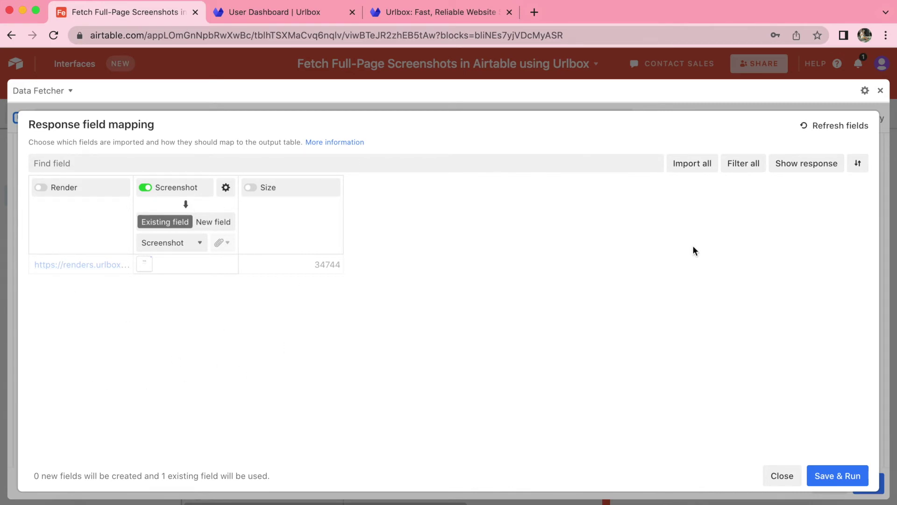
# Step: Run the request with Screenshot mapped to the existing field and open the output Screenshots table
pyautogui.click(836, 477)
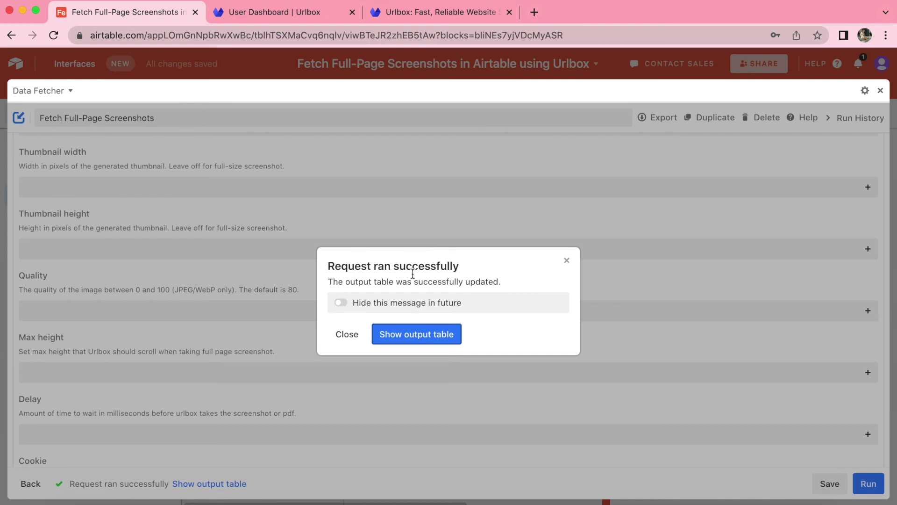
pyautogui.click(424, 336)
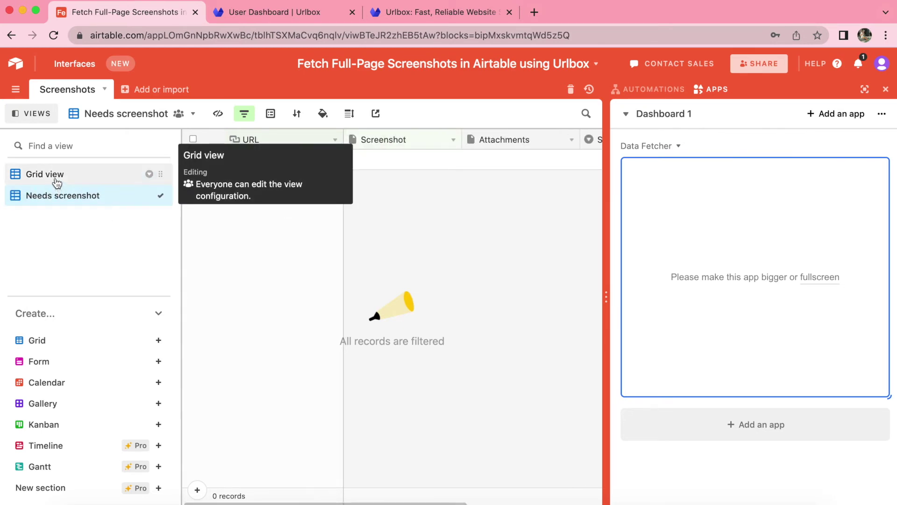
# Step: In Grid view, preview the Tesla row's full-page screenshot, then expand Data Fetcher to fullscreen
pyautogui.click(56, 180)
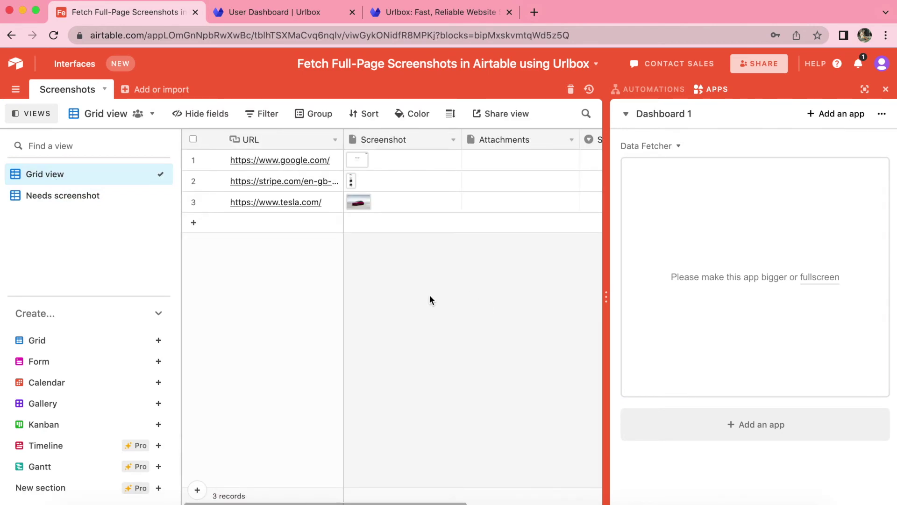
pyautogui.click(376, 202)
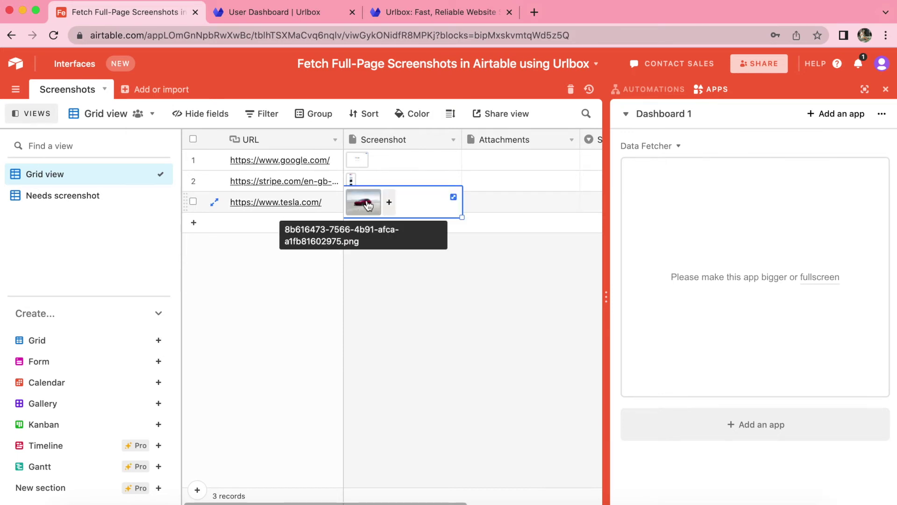
pyautogui.click(368, 205)
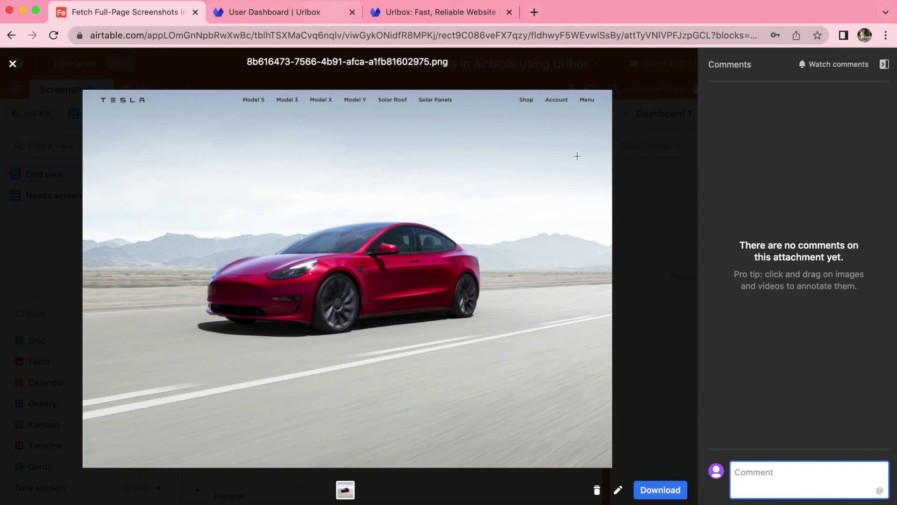
pyautogui.click(673, 218)
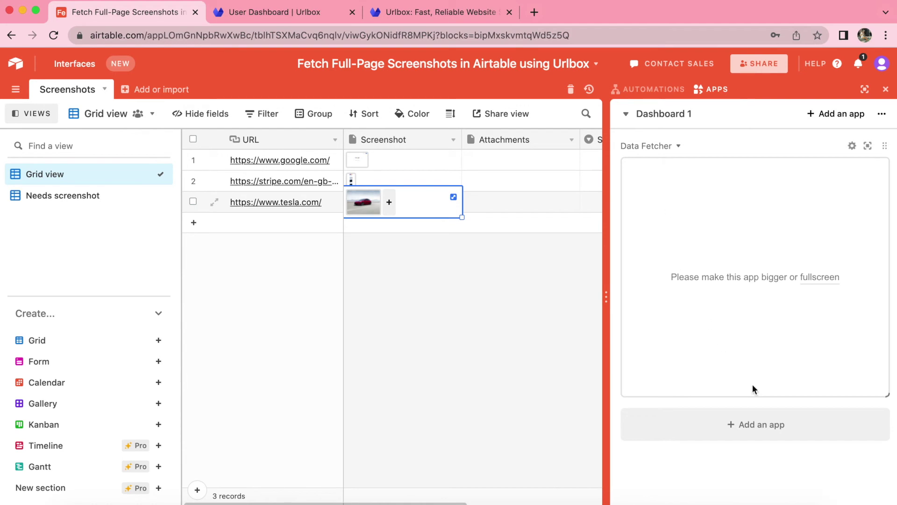
pyautogui.click(867, 147)
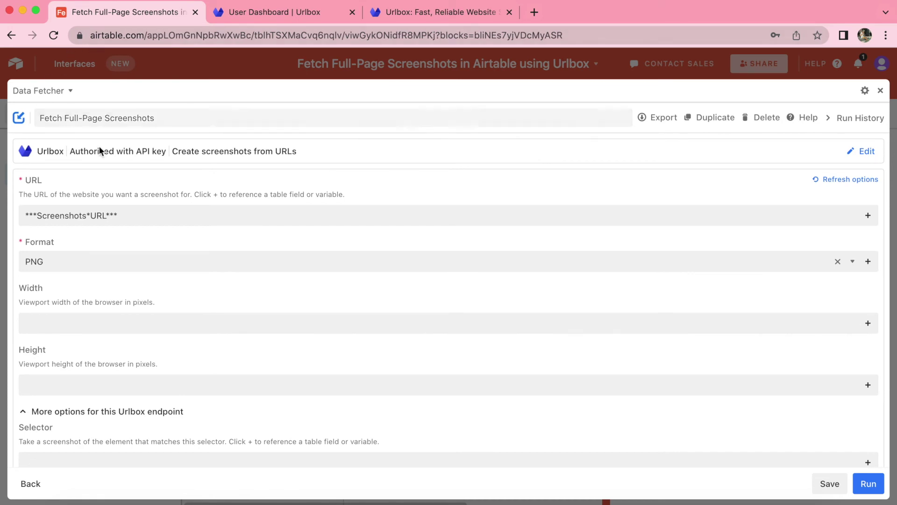
# Step: Scroll to the Schedule section and start adding an Airtable API key
pyautogui.scroll(-10, 231, 421)
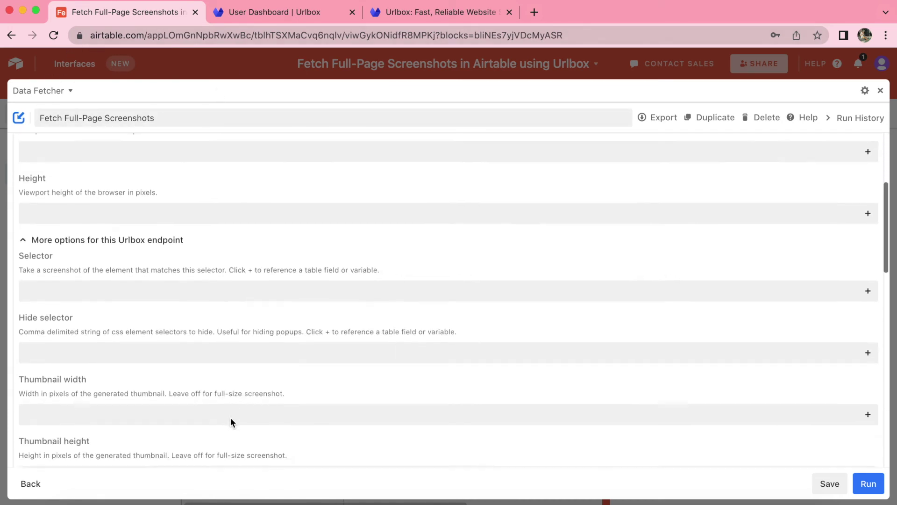
pyautogui.scroll(-5, 231, 416)
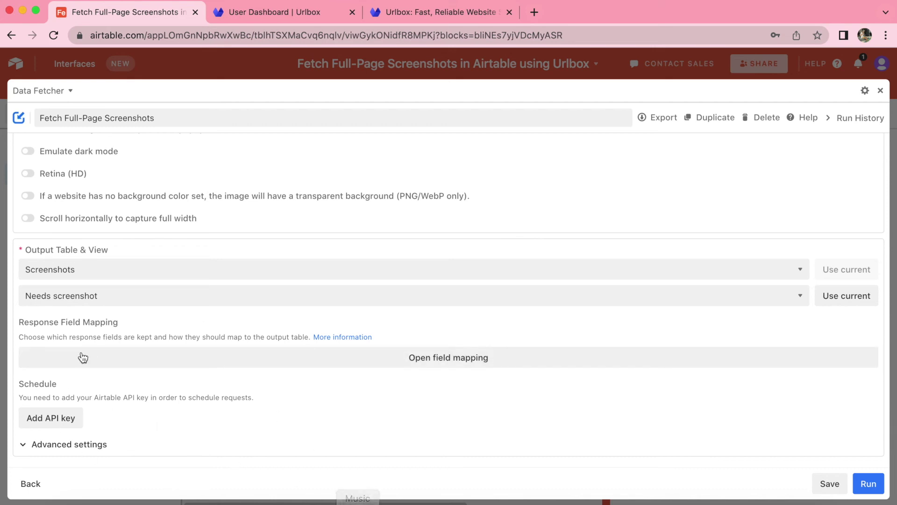
pyautogui.click(46, 421)
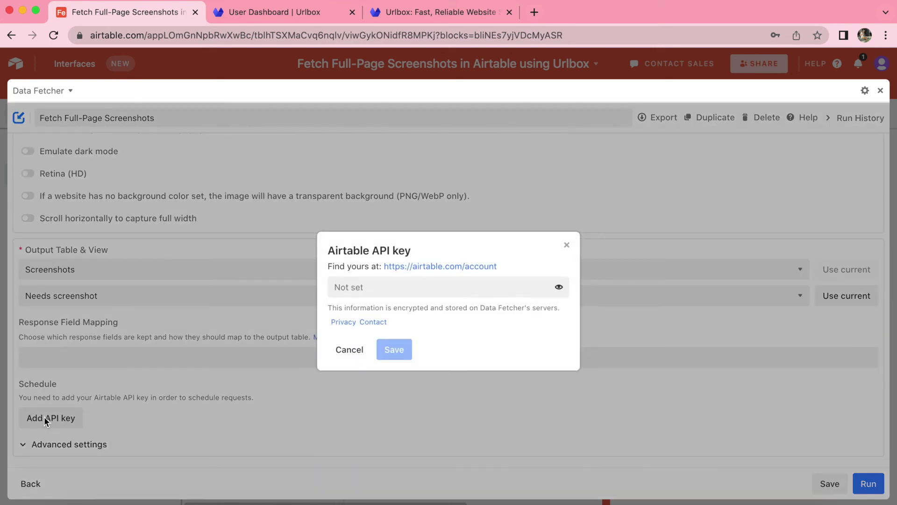
# Step: Generate a personal API key on the airtable.com/account page and paste it into the API key field
pyautogui.click(446, 270)
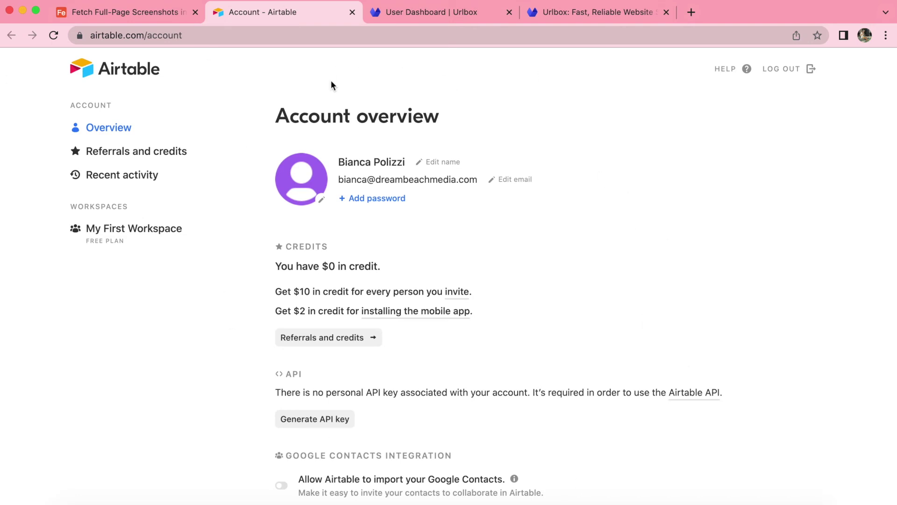
pyautogui.scroll(-3, 485, 147)
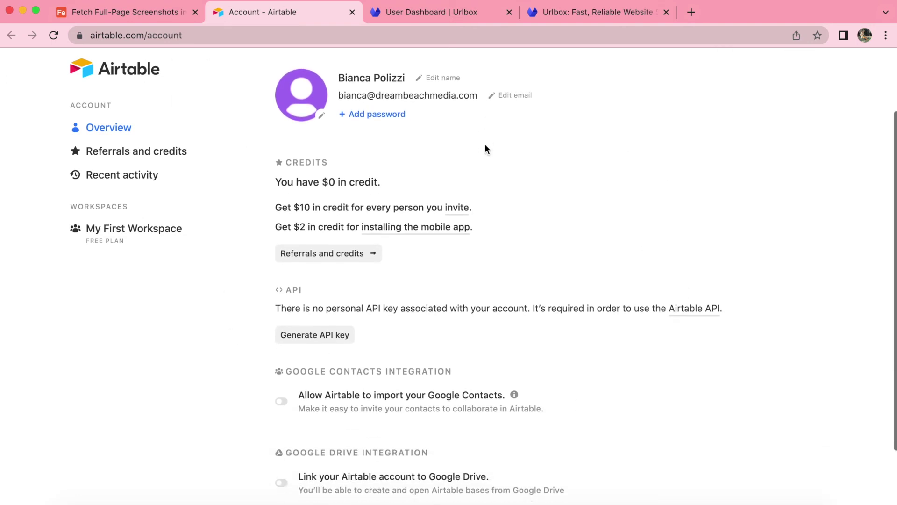
pyautogui.click(336, 340)
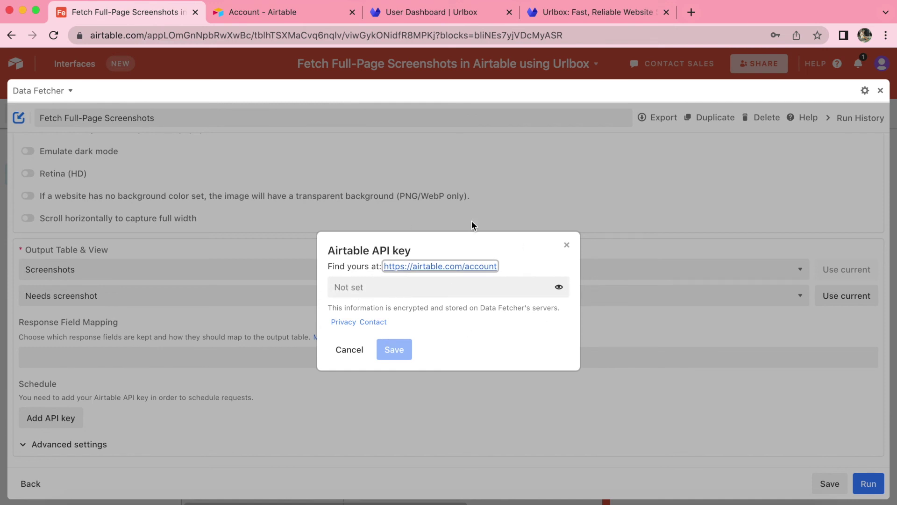
pyautogui.click(366, 292)
pyautogui.hotkey('ctrl', 'v')
# Step: Save the API key, enable scheduling, add Saturday and Sunday for every-15-minute runs 09:00–18:00, and save
pyautogui.click(392, 351)
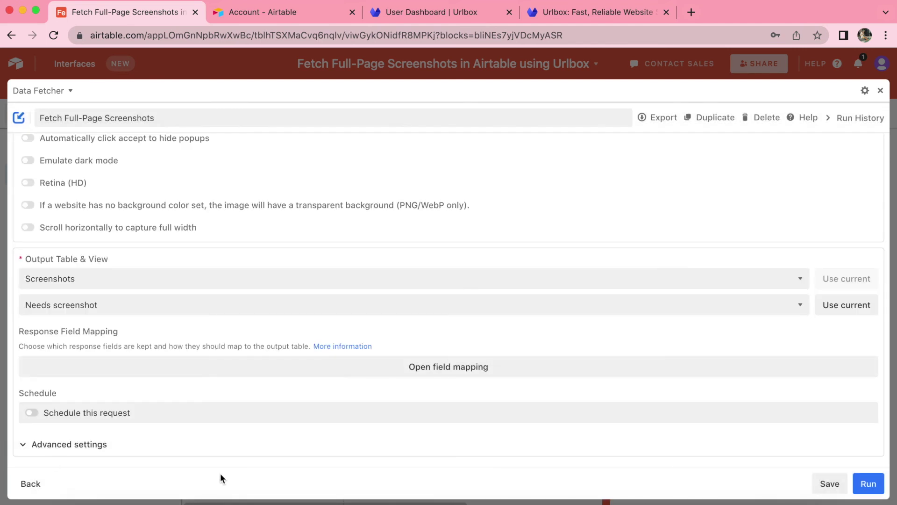
pyautogui.click(35, 415)
pyautogui.scroll(-3, 36, 417)
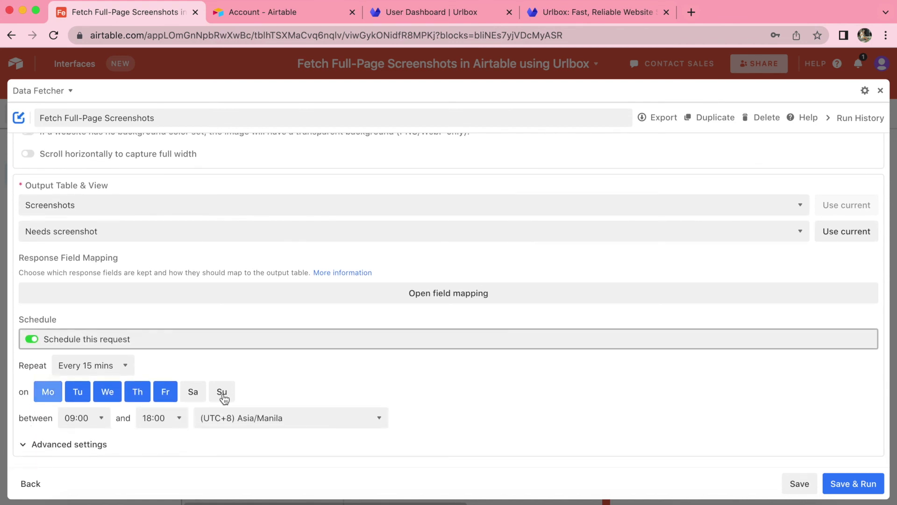
pyautogui.click(193, 391)
pyautogui.click(215, 392)
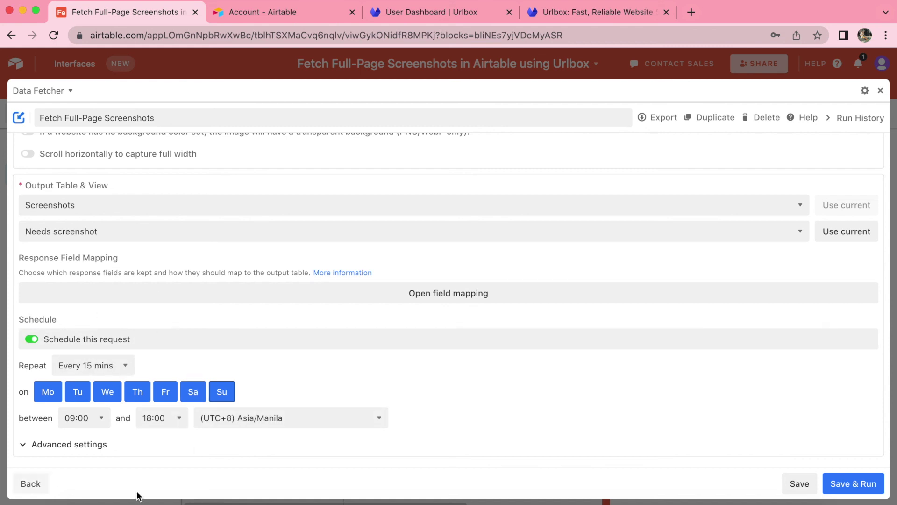
pyautogui.click(790, 492)
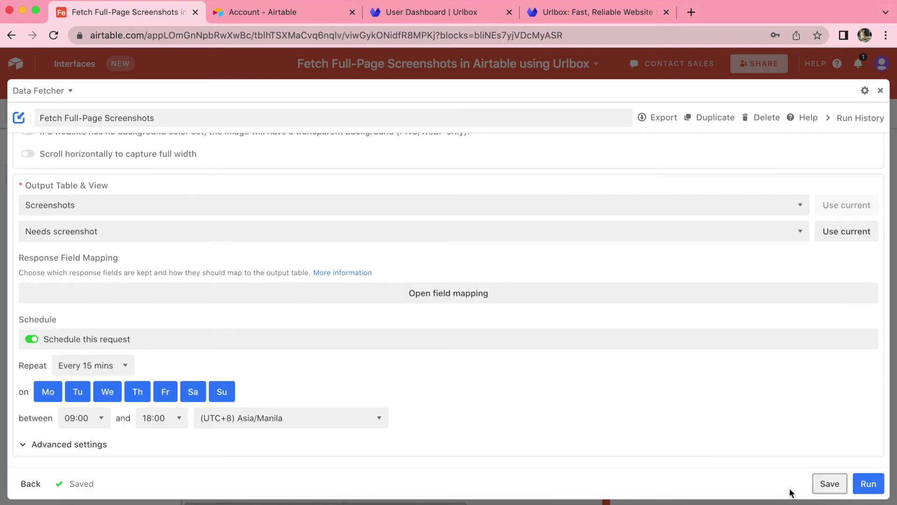
# Step: Exit the fullscreen Data Fetcher app to return to the Screenshots grid
pyautogui.click(880, 91)
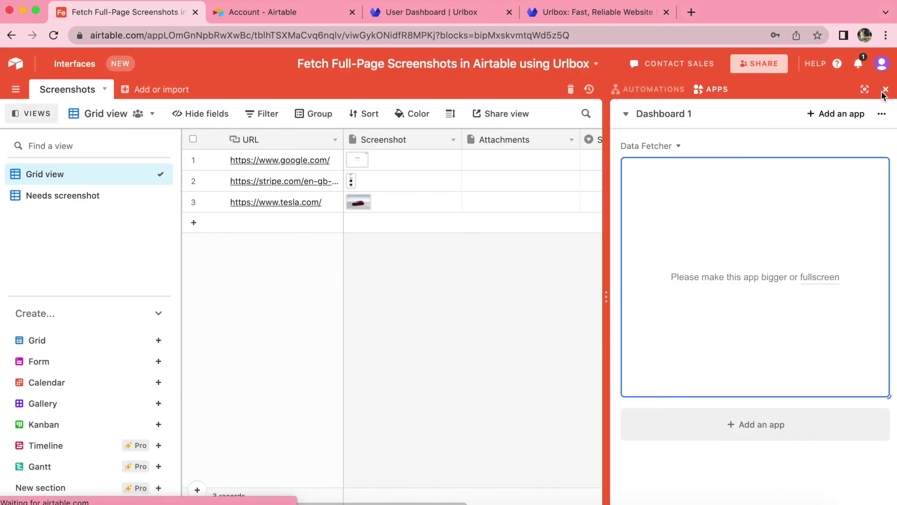